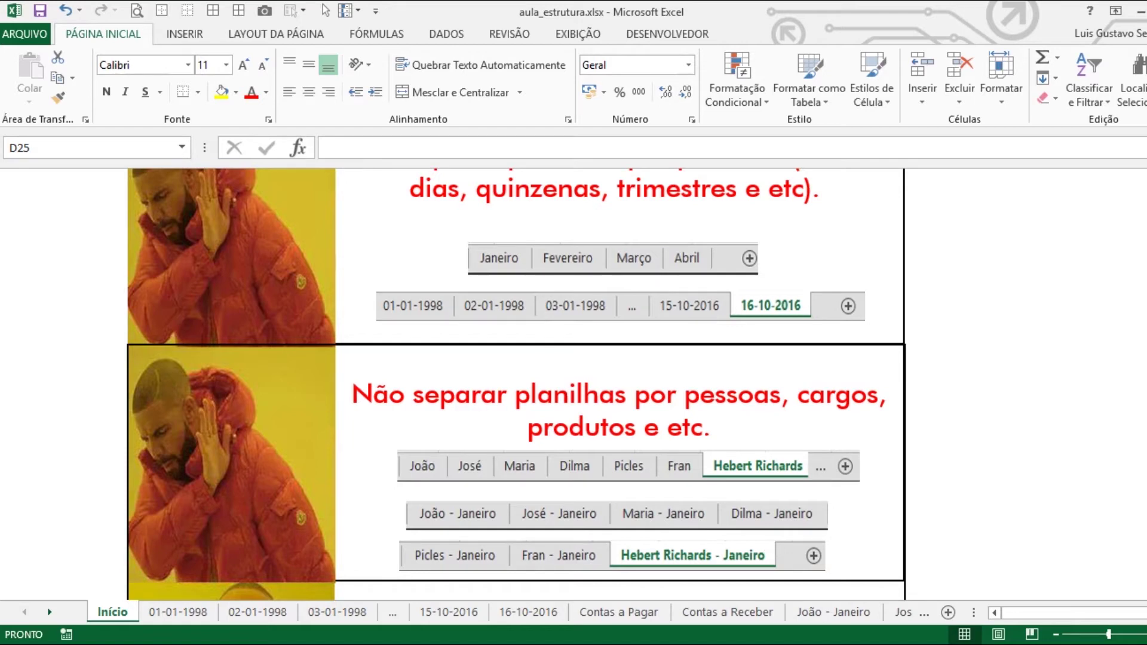
# - Review the sheet-organization guidelines, then browse the date sheets, Contas a Pagar, Contas a Receber and the first per-person January sheet
pyautogui.scroll(-5, 516, 384)
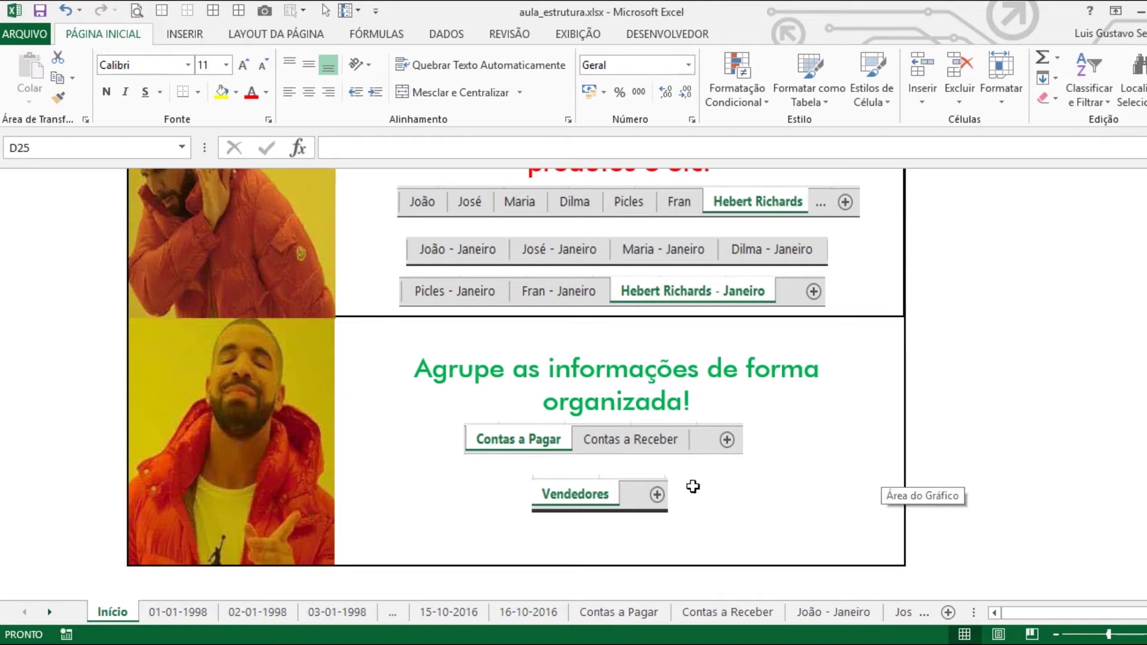
pyautogui.click(194, 614)
pyautogui.click(241, 615)
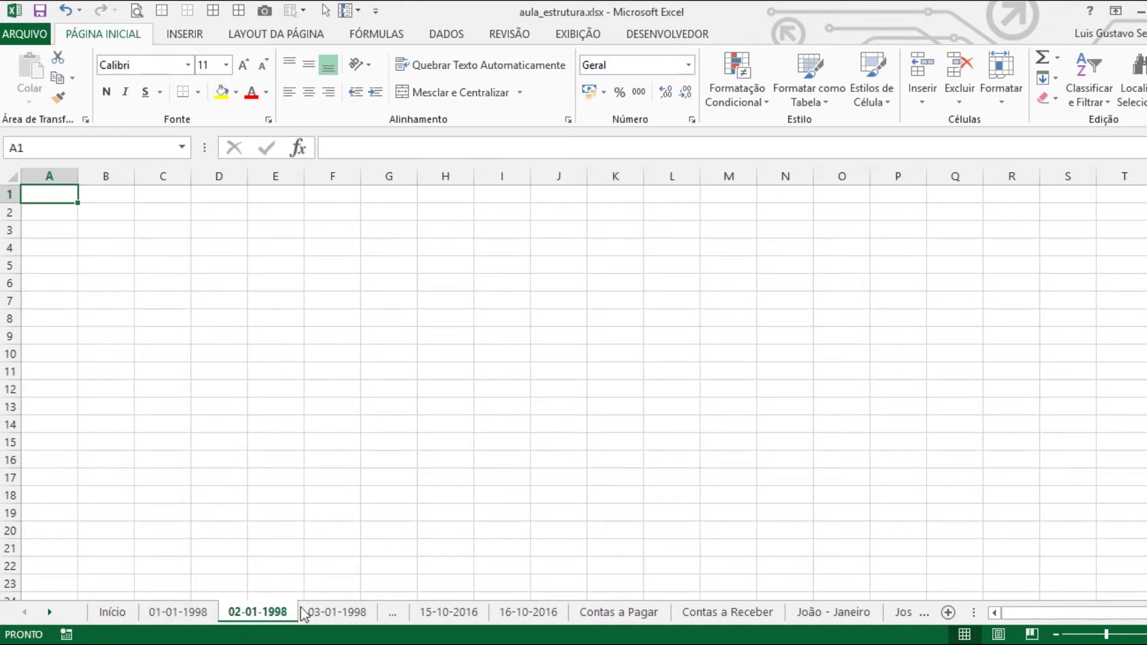
pyautogui.click(332, 614)
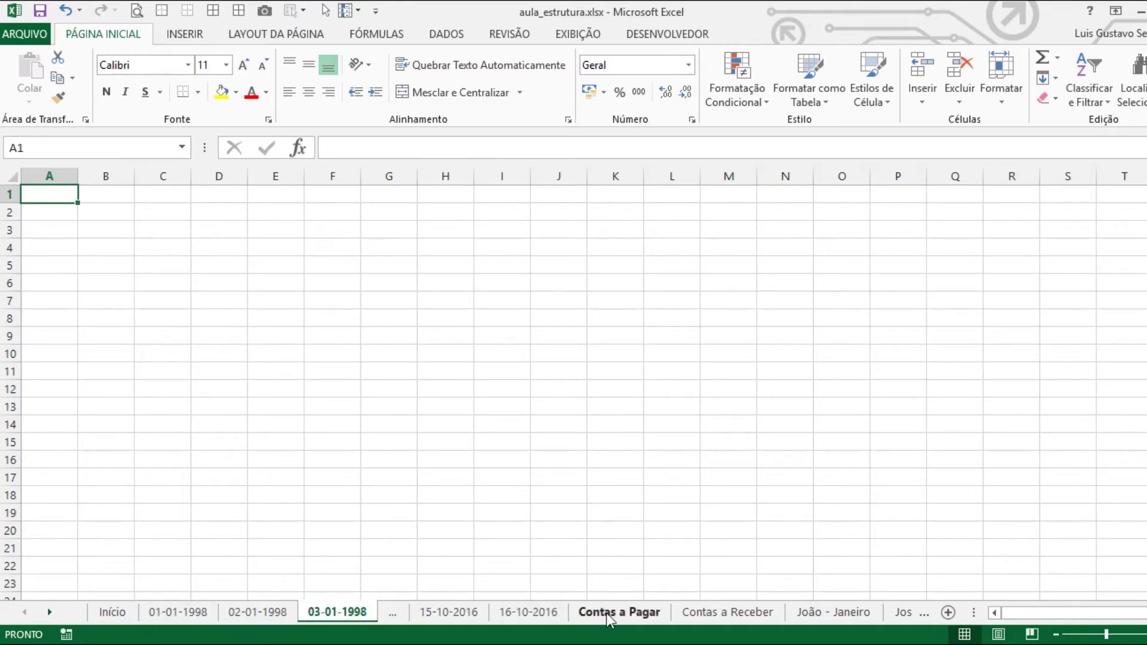
pyautogui.click(591, 613)
pyautogui.click(734, 612)
pyautogui.click(817, 610)
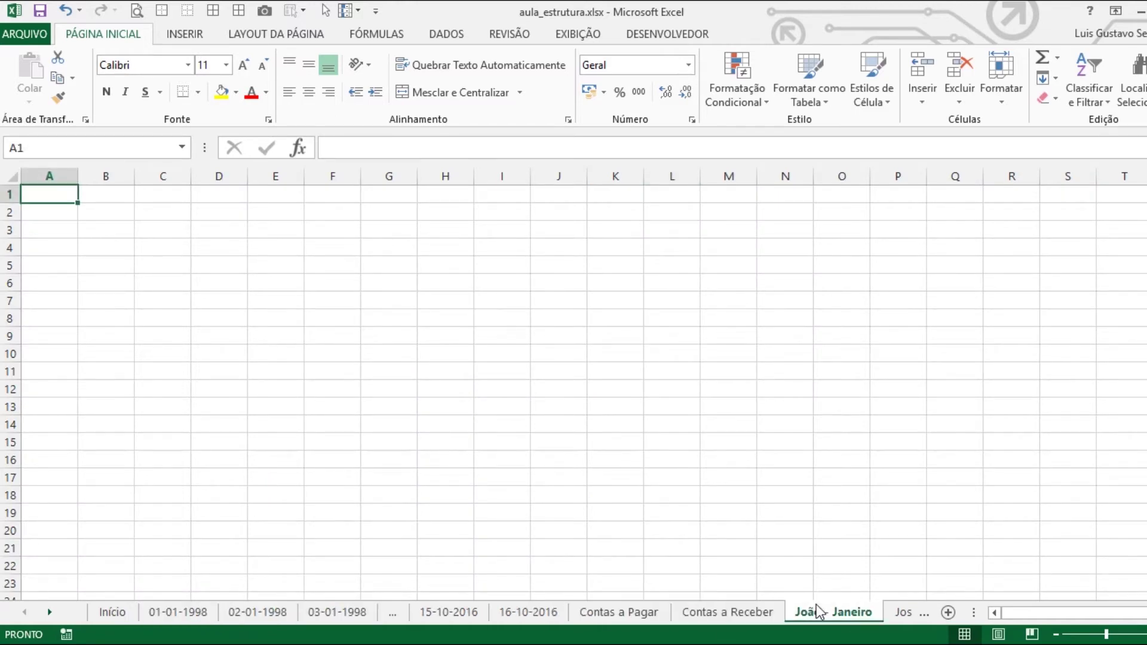
# - Open the ERRADO sheet and examine its sales report, including the month and salesperson headings
pyautogui.click(51, 613)
pyautogui.click(51, 613)
pyautogui.click(51, 612)
pyautogui.click(51, 613)
pyautogui.click(51, 612)
pyautogui.click(51, 613)
pyautogui.click(51, 613)
pyautogui.click(51, 613)
pyautogui.click(51, 613)
pyautogui.click(51, 613)
pyautogui.click(52, 613)
pyautogui.click(52, 613)
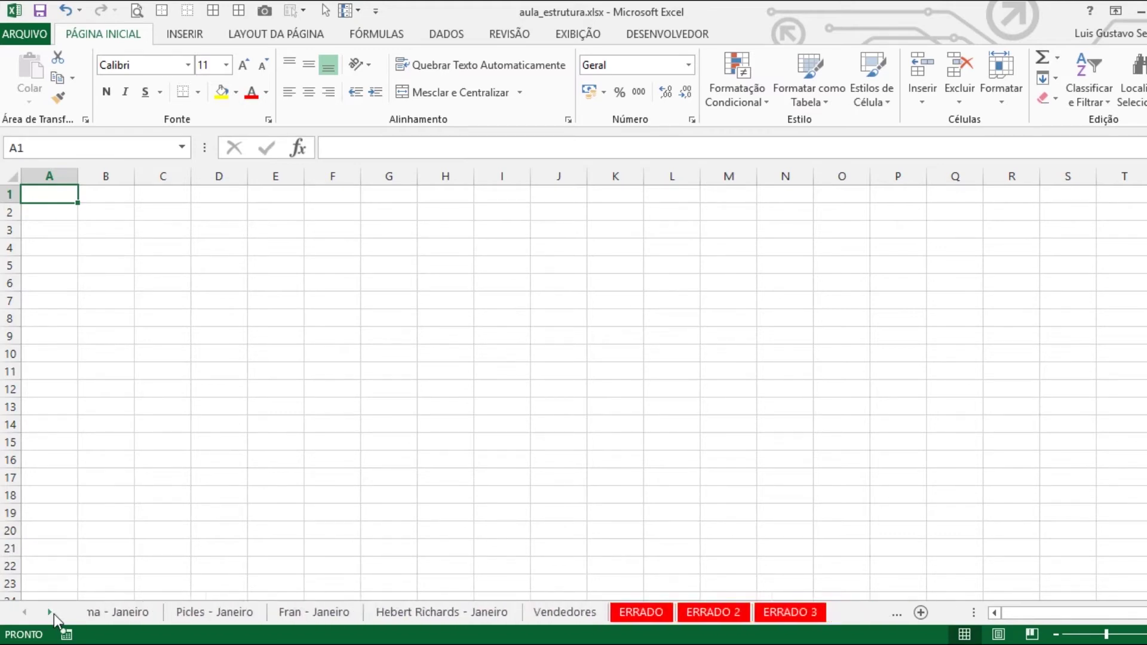
pyautogui.click(51, 613)
pyautogui.click(566, 613)
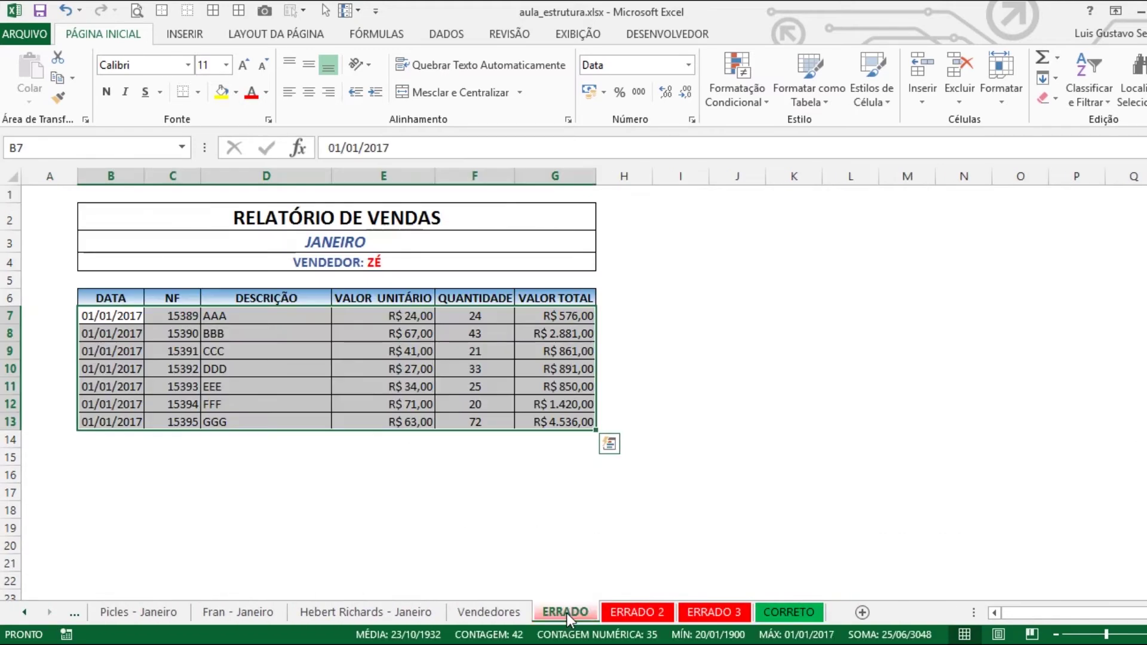
pyautogui.click(473, 336)
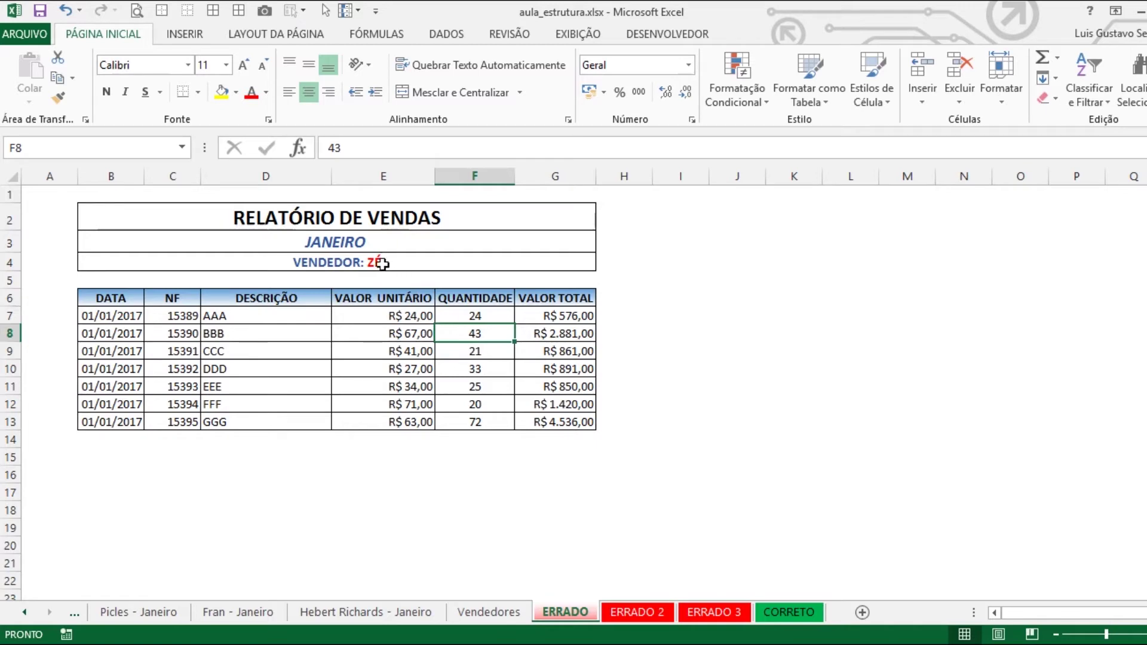
pyautogui.click(398, 243)
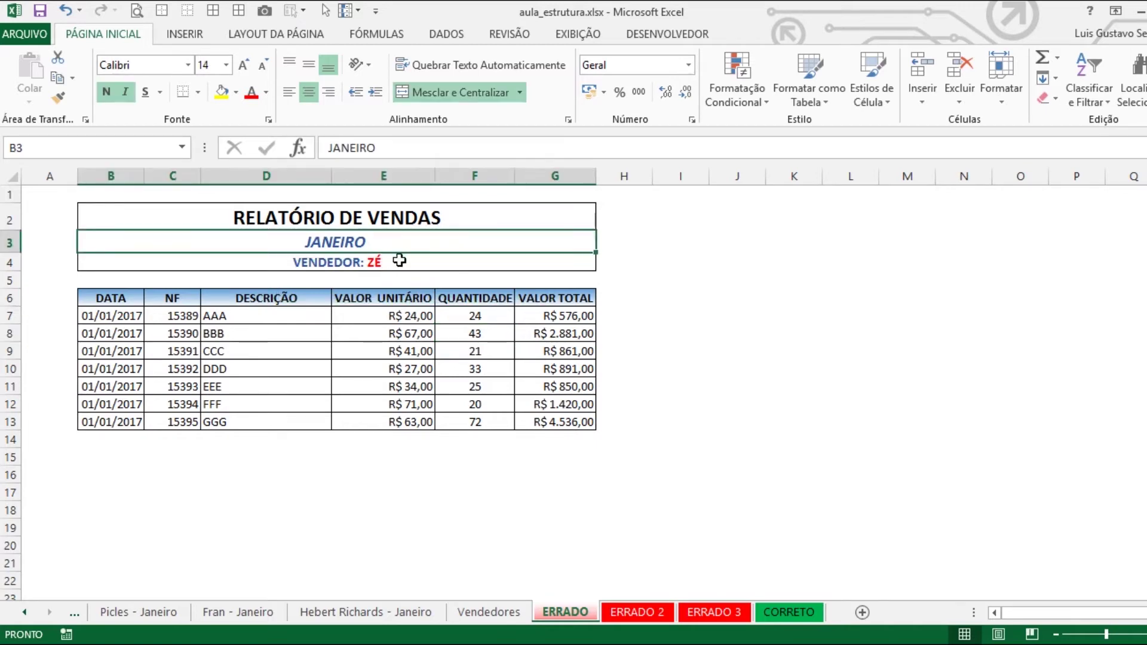
pyautogui.click(396, 263)
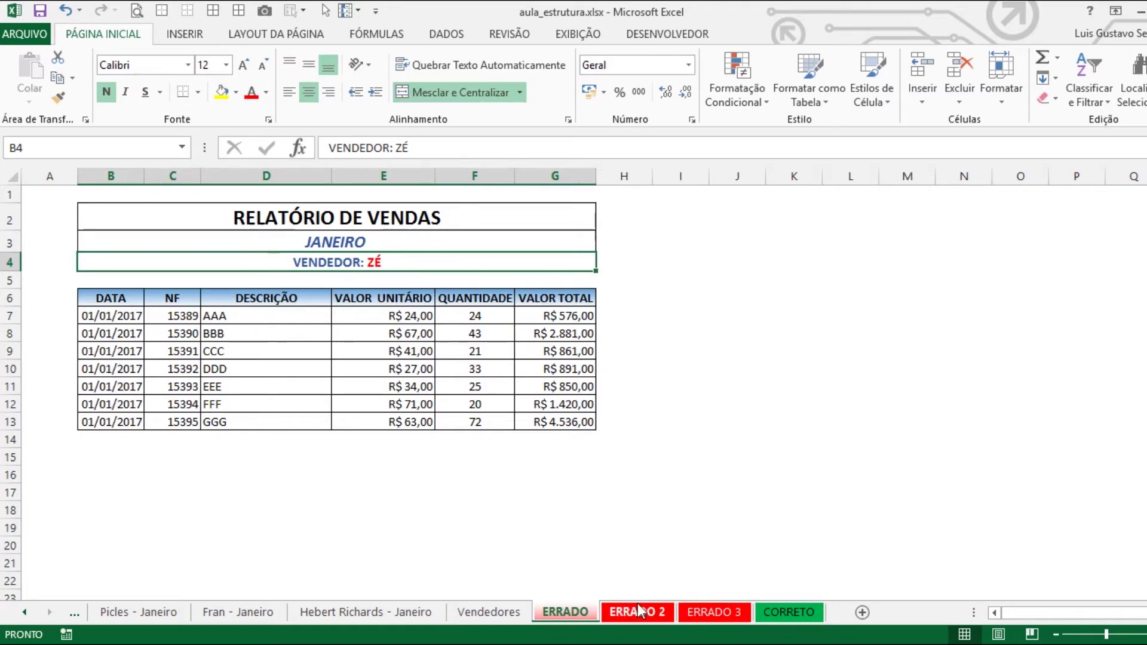
# - Compare the monthly sales reports on the ERRADO, ERRADO 2 and ERRADO 3 sheets
pyautogui.click(636, 612)
pyautogui.click(350, 372)
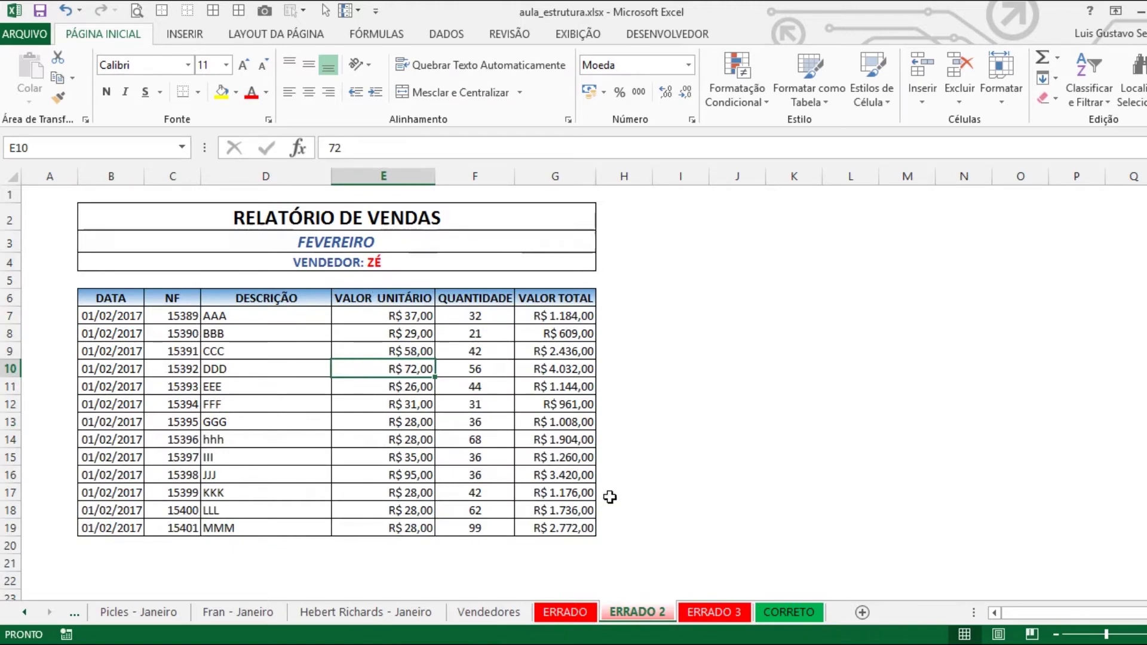
pyautogui.click(707, 611)
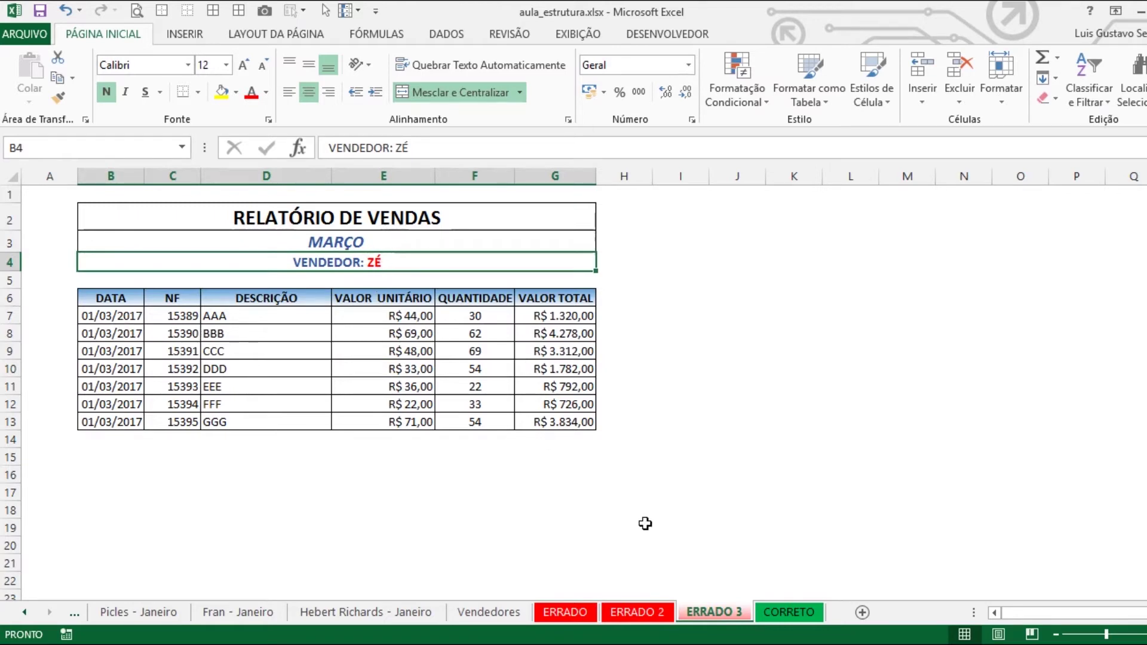
pyautogui.click(583, 605)
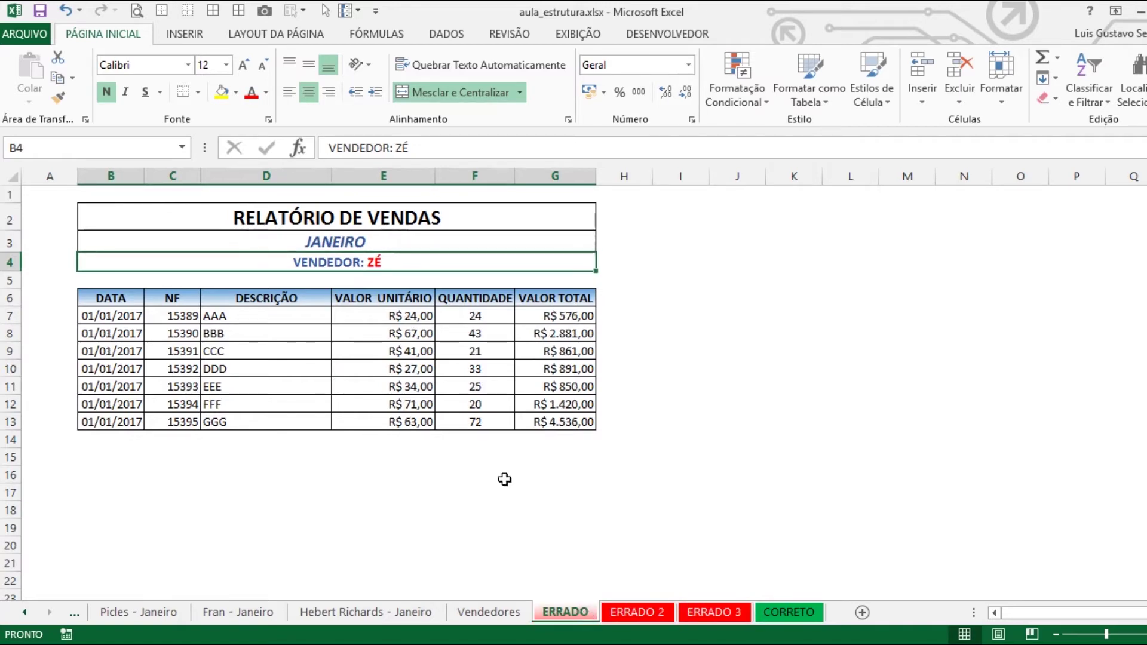
pyautogui.click(640, 612)
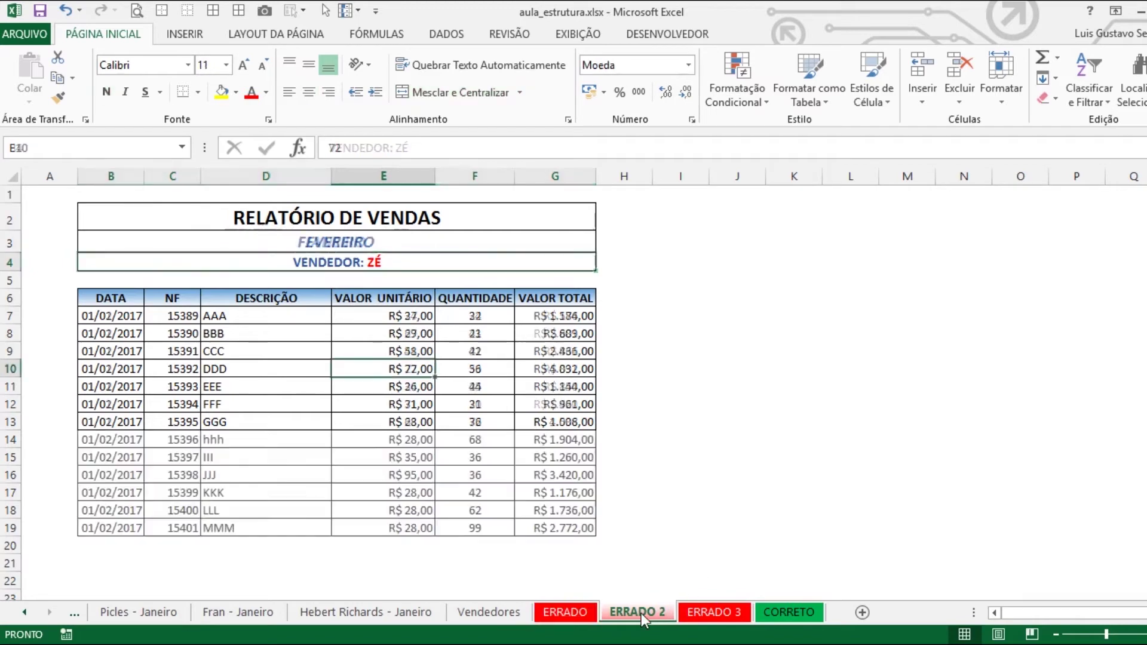
pyautogui.click(696, 608)
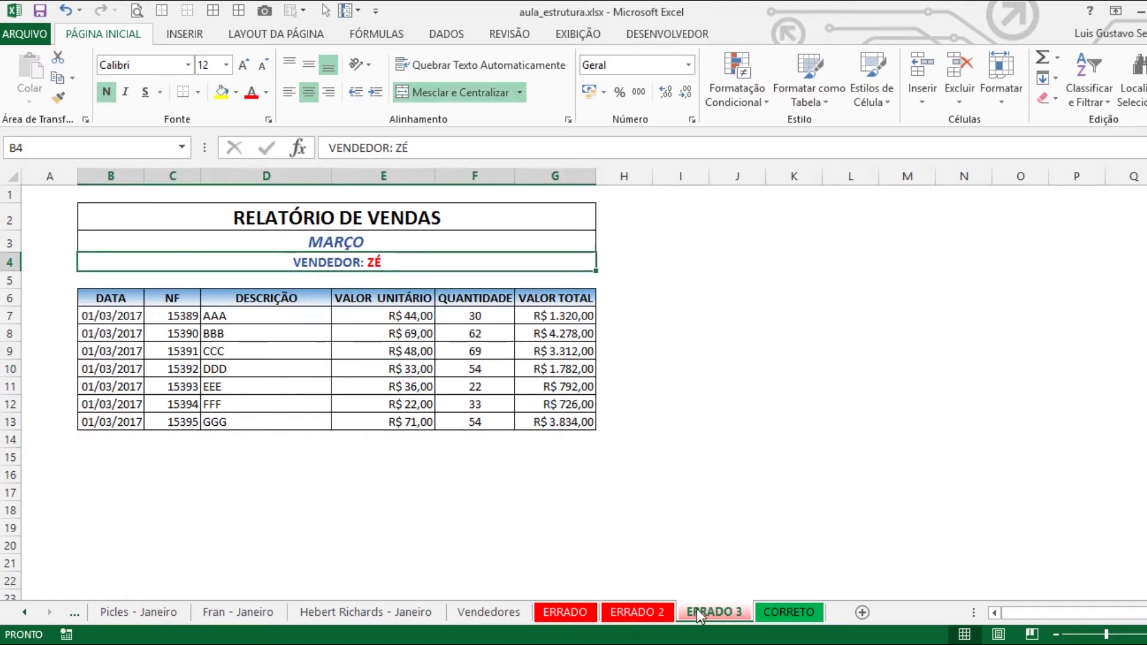
pyautogui.click(571, 607)
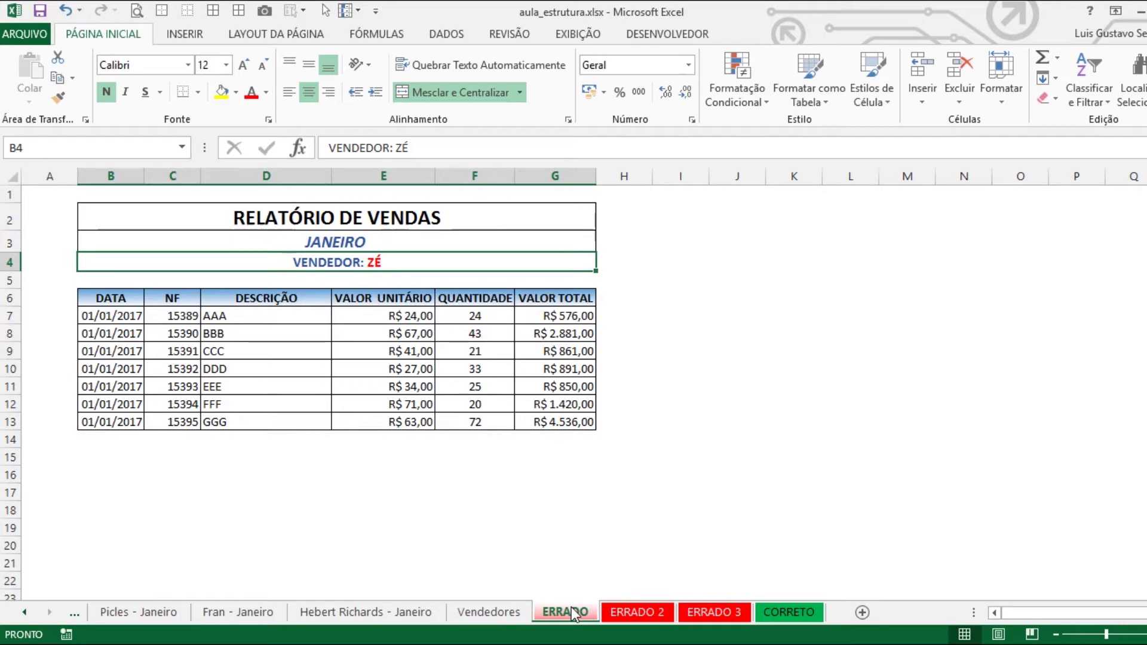
pyautogui.click(636, 613)
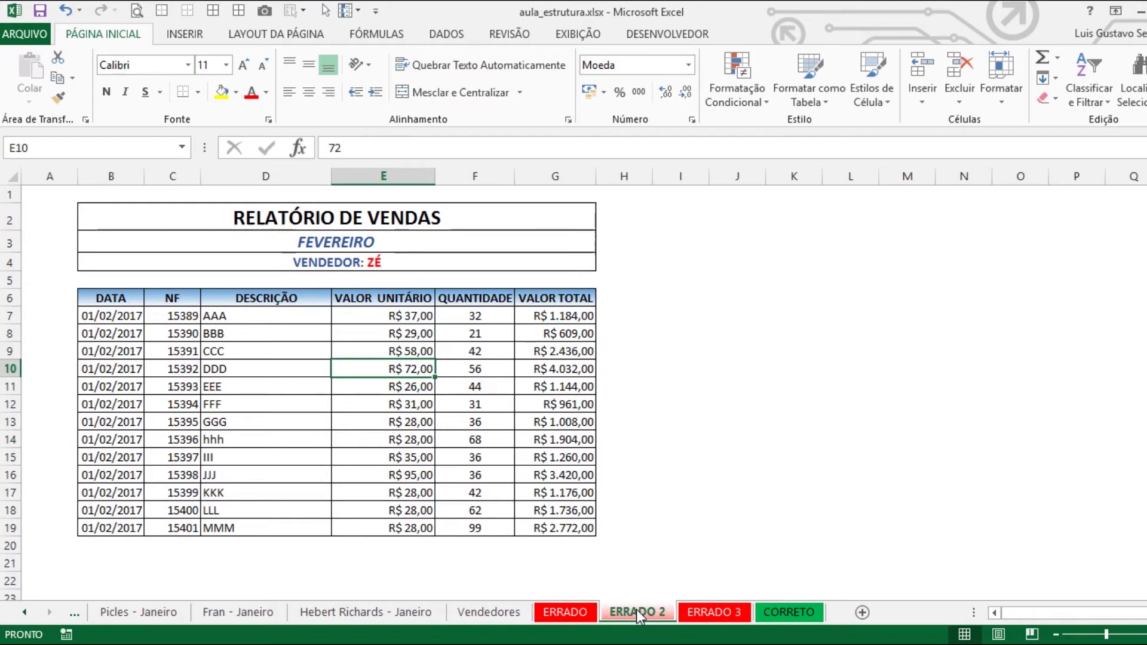
pyautogui.click(700, 616)
# - Compare the consolidated 2017 report on the CORRETO sheet with the single-month report on ERRADO
pyautogui.click(768, 612)
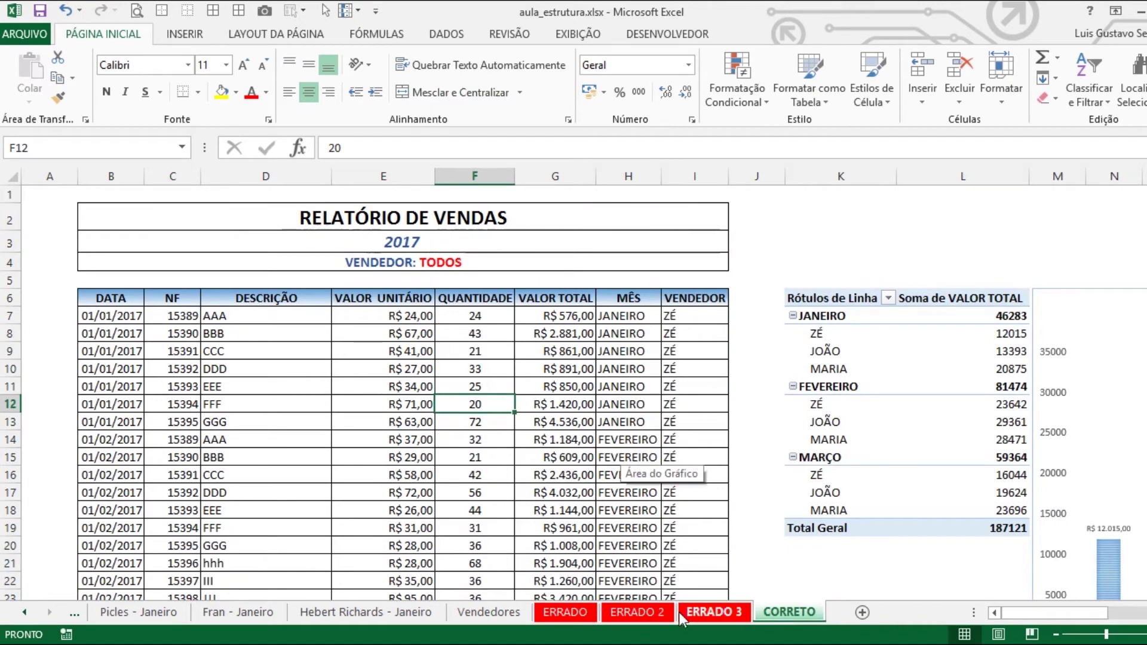
pyautogui.click(590, 610)
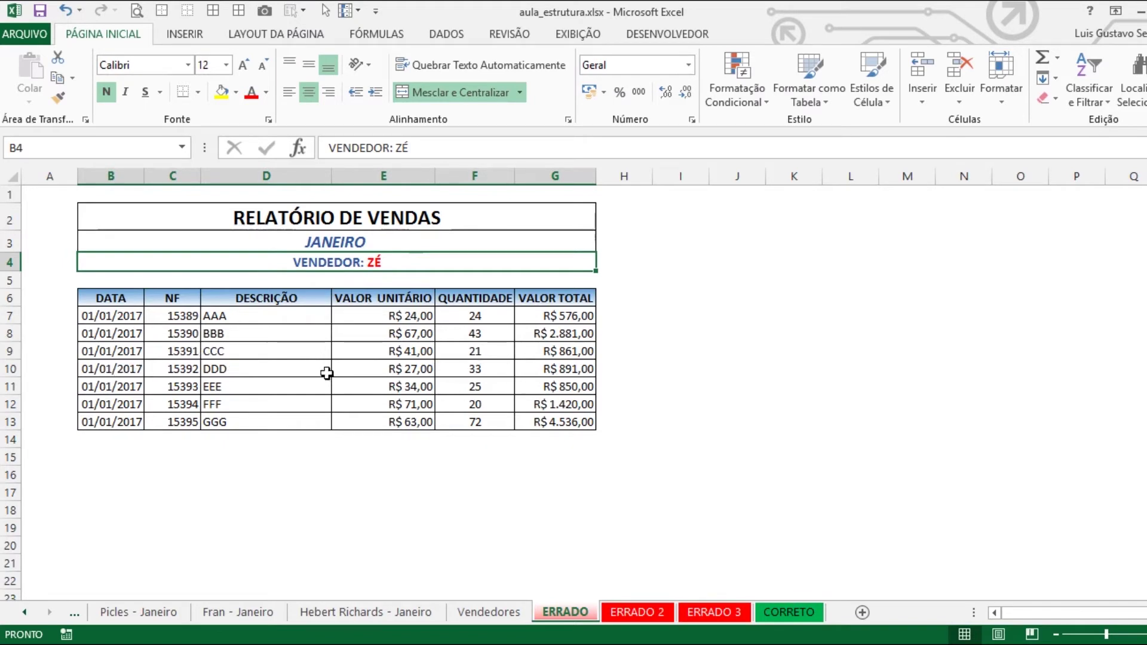
pyautogui.click(771, 611)
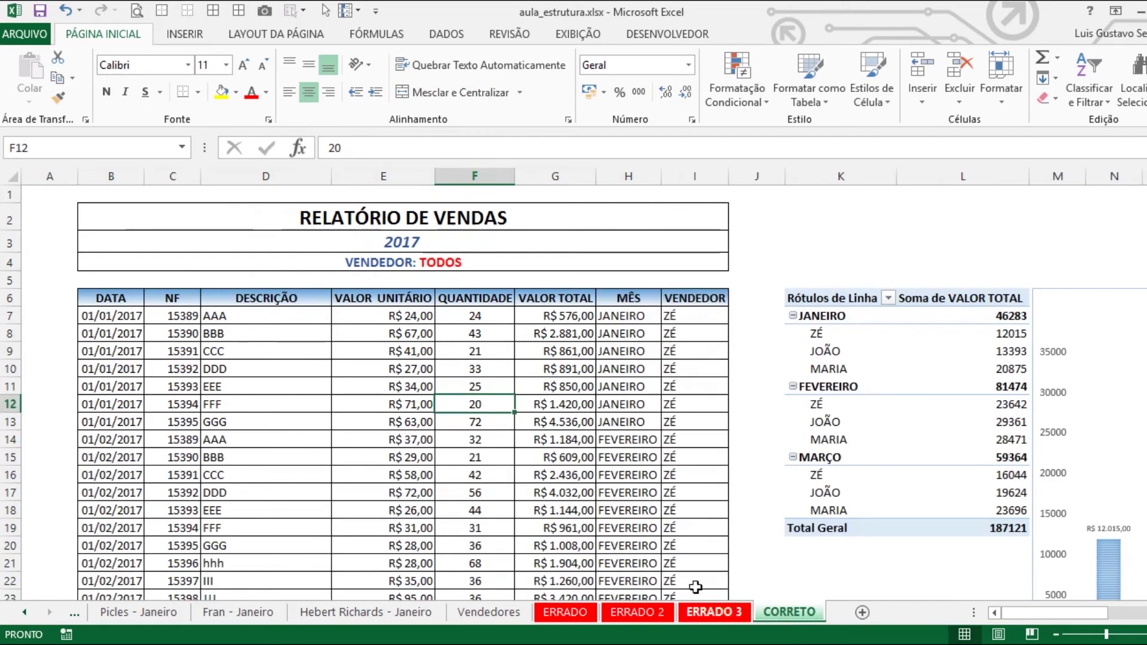
# - Examine the MÊS, VENDEDOR and DATA entries in the first rows of the CORRETO sales table
pyautogui.moveTo(626, 317); pyautogui.dragTo(626, 470)
pyautogui.moveTo(681, 316); pyautogui.dragTo(693, 491)
pyautogui.moveTo(630, 317); pyautogui.dragTo(628, 425)
pyautogui.moveTo(106, 315); pyautogui.dragTo(122, 421)
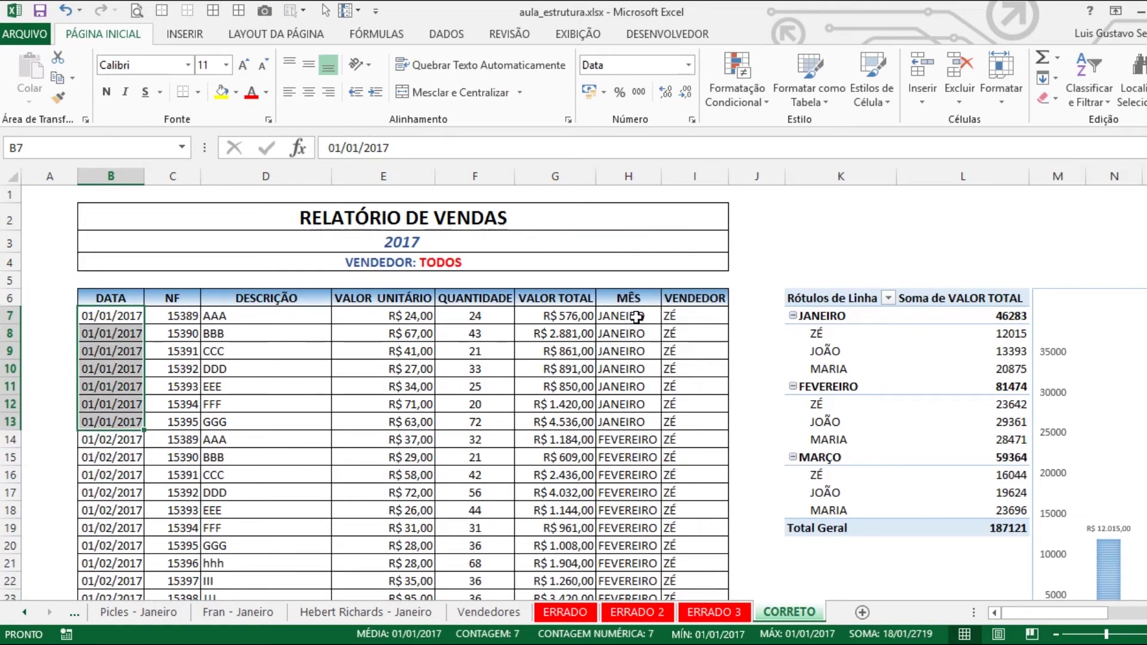
pyautogui.click(635, 318)
pyautogui.moveTo(636, 330); pyautogui.dragTo(633, 421)
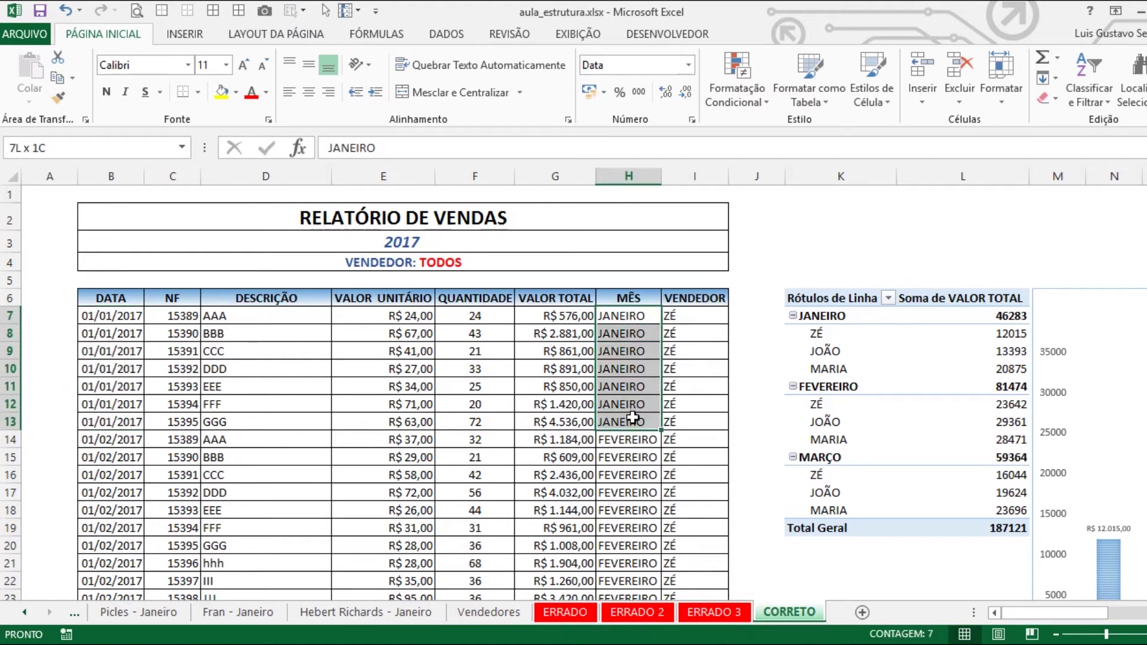
pyautogui.click(618, 376)
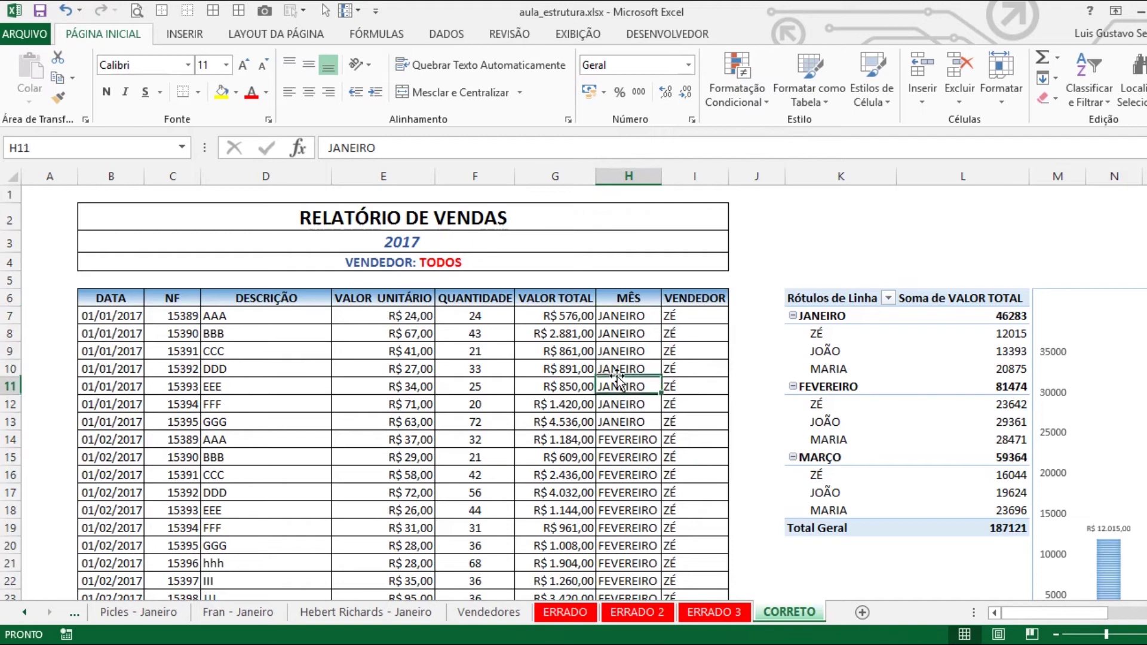
# - Read down the MÊS column of the CORRETO table to check how the months are grouped
pyautogui.press('Down')
pyautogui.press('Down')
pyautogui.press('Down')
pyautogui.press('Down')
pyautogui.press('Down')
pyautogui.press('Down')
pyautogui.press('Down')
pyautogui.press('Down')
pyautogui.press('Down')
pyautogui.press('Down')
pyautogui.press('Down')
pyautogui.press('Down')
pyautogui.press('Down')
pyautogui.press('Down')
pyautogui.press('Down')
pyautogui.press('Down')
pyautogui.press('Down')
pyautogui.press('Down')
pyautogui.press('Down')
pyautogui.press('Down')
pyautogui.press('Down')
pyautogui.press('Down')
pyautogui.press('Down')
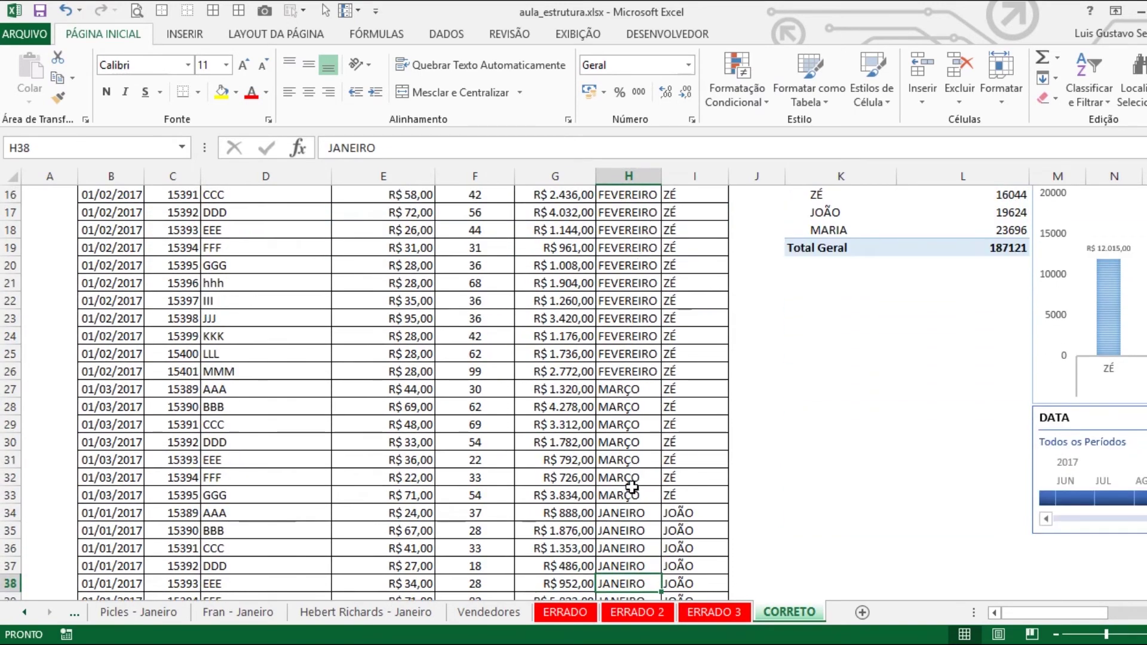
# - Read down the VENDEDOR column through the last rows of the CORRETO table to check how salespeople are listed
pyautogui.click(676, 530)
pyautogui.press('Down')
pyautogui.press('Down')
pyautogui.press('Down')
pyautogui.press('Down')
pyautogui.press('Down')
pyautogui.press('Down')
pyautogui.press('Down')
pyautogui.press('Down')
pyautogui.press('Down')
pyautogui.press('Down')
pyautogui.press('Down')
pyautogui.press('Down')
pyautogui.press('Down')
pyautogui.press('Down')
pyautogui.press('Down')
pyautogui.press('Down')
pyautogui.press('Down')
pyautogui.press('Down')
pyautogui.press('Down')
pyautogui.press('Down')
pyautogui.press('Down')
pyautogui.press('Down')
pyautogui.press('Down')
pyautogui.press('Down')
pyautogui.press('Down')
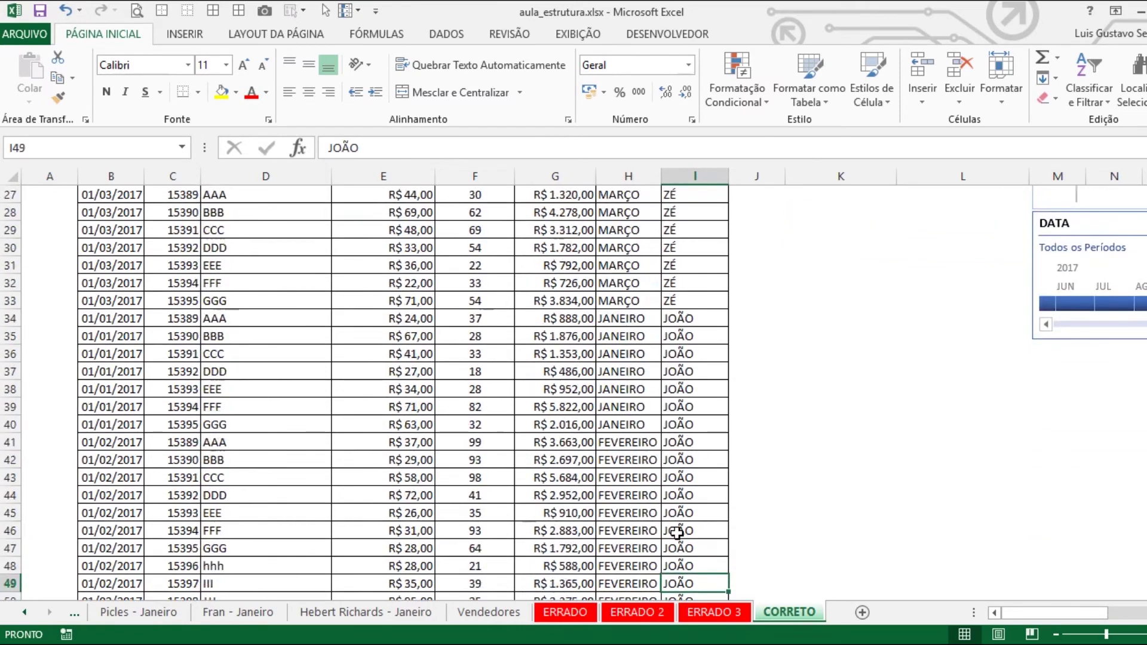
pyautogui.press('Down')
pyautogui.press('Down')
pyautogui.press('Down')
pyautogui.press('Down')
pyautogui.press('Down')
pyautogui.press('Down')
pyautogui.press('Down')
pyautogui.press('Down')
pyautogui.press('Down')
pyautogui.press('Down')
pyautogui.press('Down')
pyautogui.press('Down')
pyautogui.press('Down')
pyautogui.press('Down')
pyautogui.press('Down')
pyautogui.press('Down')
pyautogui.press('Down')
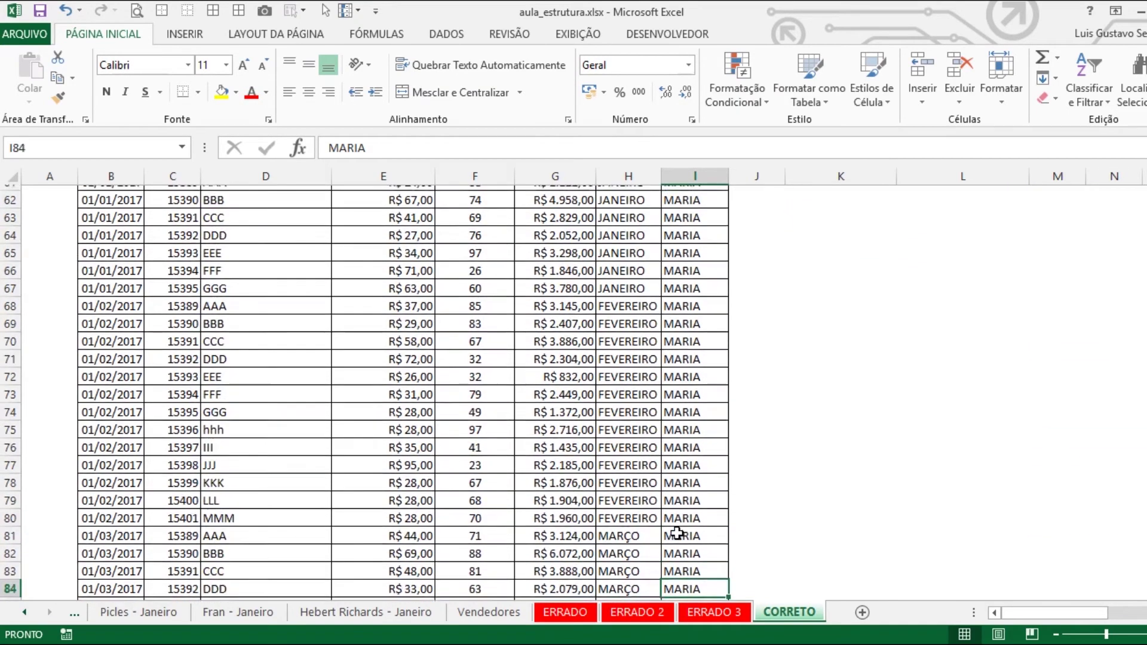
pyautogui.click(627, 293)
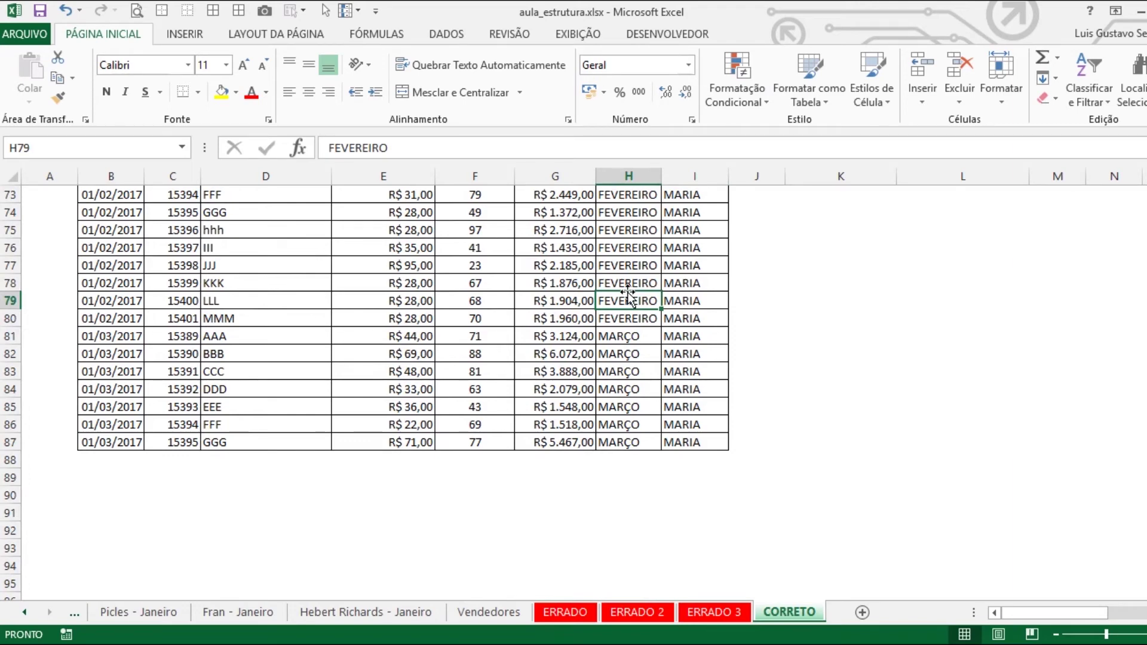
# - Return to the top of the CORRETO sales table and select the description in cell D9
pyautogui.click(299, 269)
pyautogui.press('Up')
pyautogui.hotkey('ctrl', 'Up')
pyautogui.press('Left')
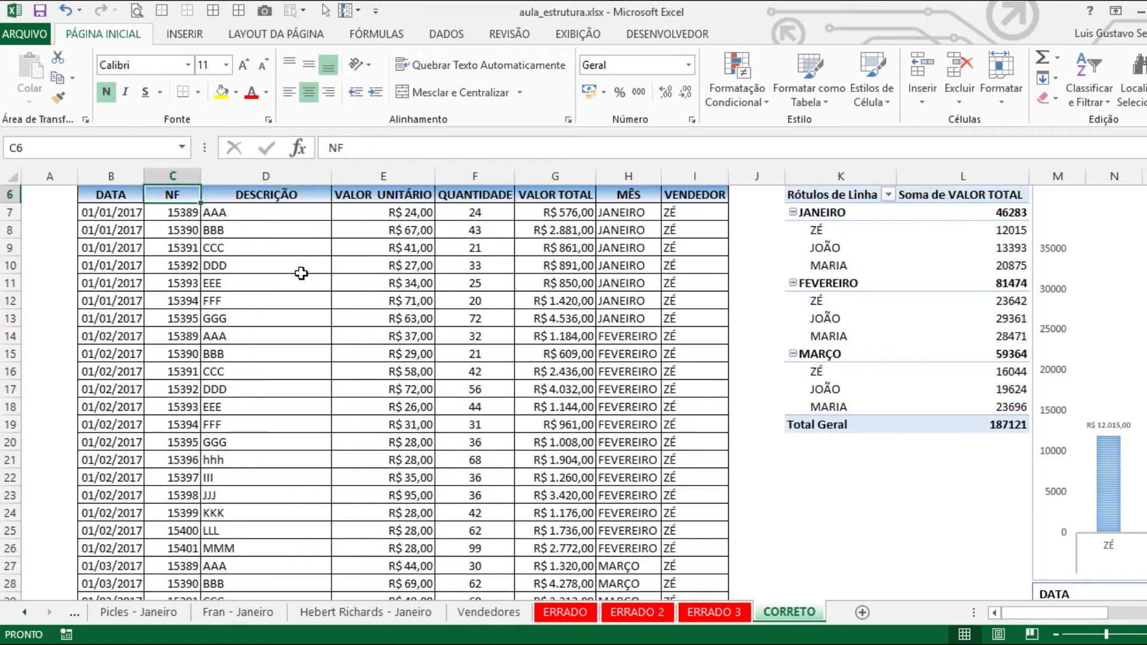
pyautogui.scroll(2, 301, 273)
pyautogui.click(288, 346)
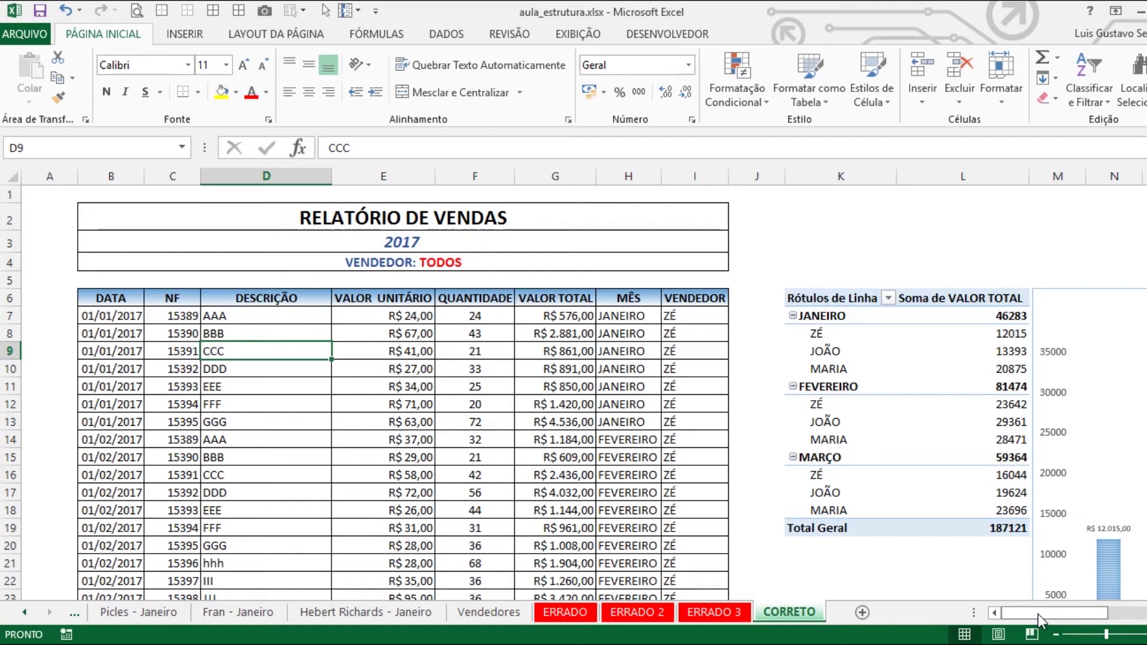
# - Examine the salesperson rows under JANEIRO in the pivot table beside the sales data
pyautogui.click(893, 404)
pyautogui.click(859, 353)
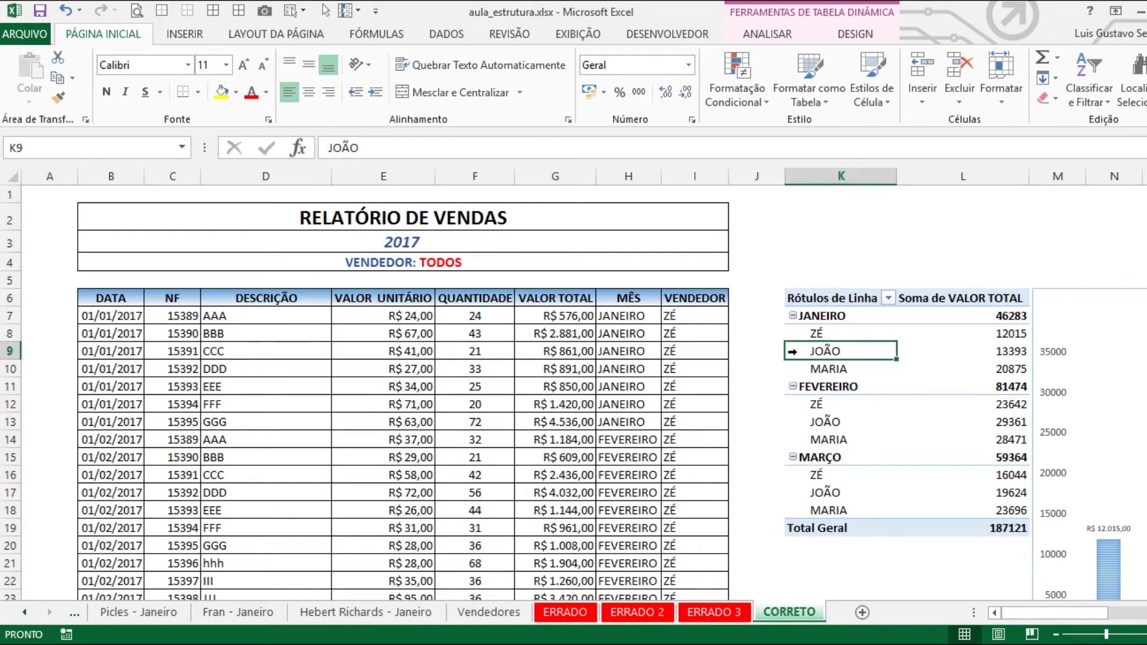
pyautogui.click(792, 351)
pyautogui.click(817, 335)
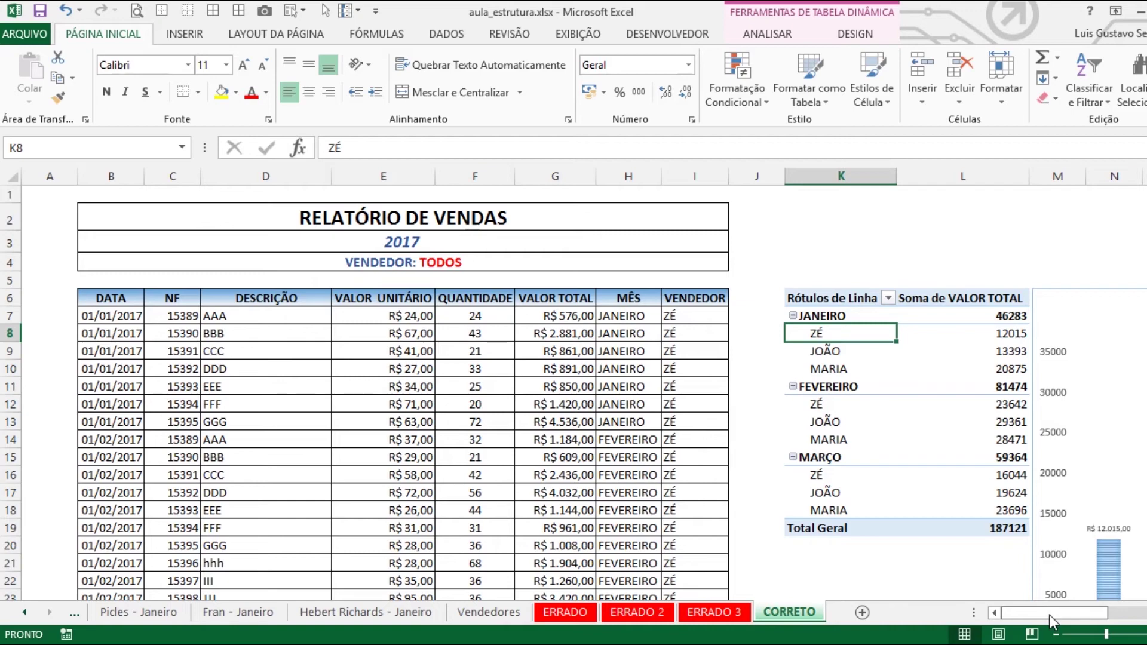
# - Filter the VENDAS 2017 chart to January through December 2017 with the DATA timeline
pyautogui.moveTo(1041, 615); pyautogui.dragTo(1094, 616)
pyautogui.moveTo(1144, 269); pyautogui.dragTo(1143, 276)
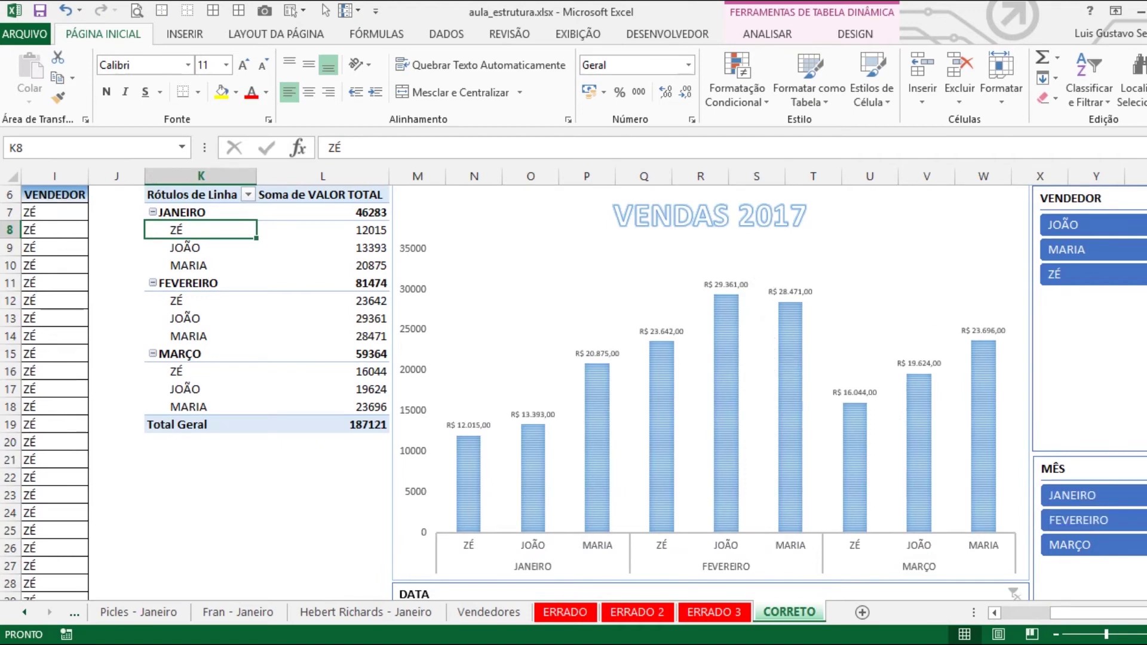
pyautogui.hscroll(2, 1143, 293)
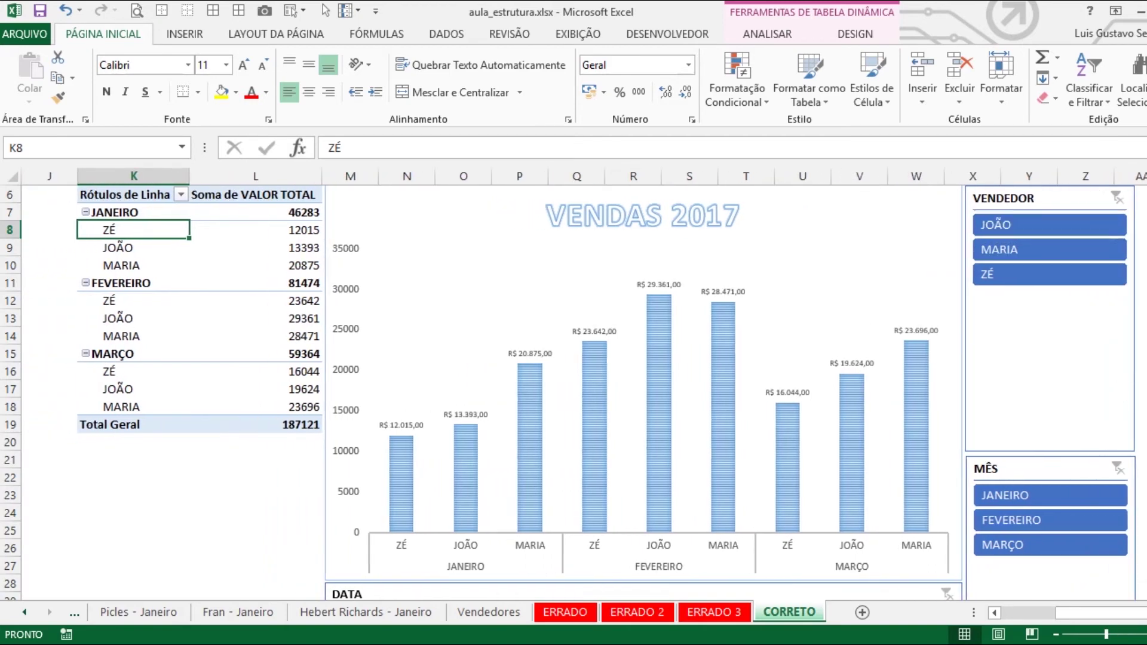
pyautogui.scroll(-3, 636, 471)
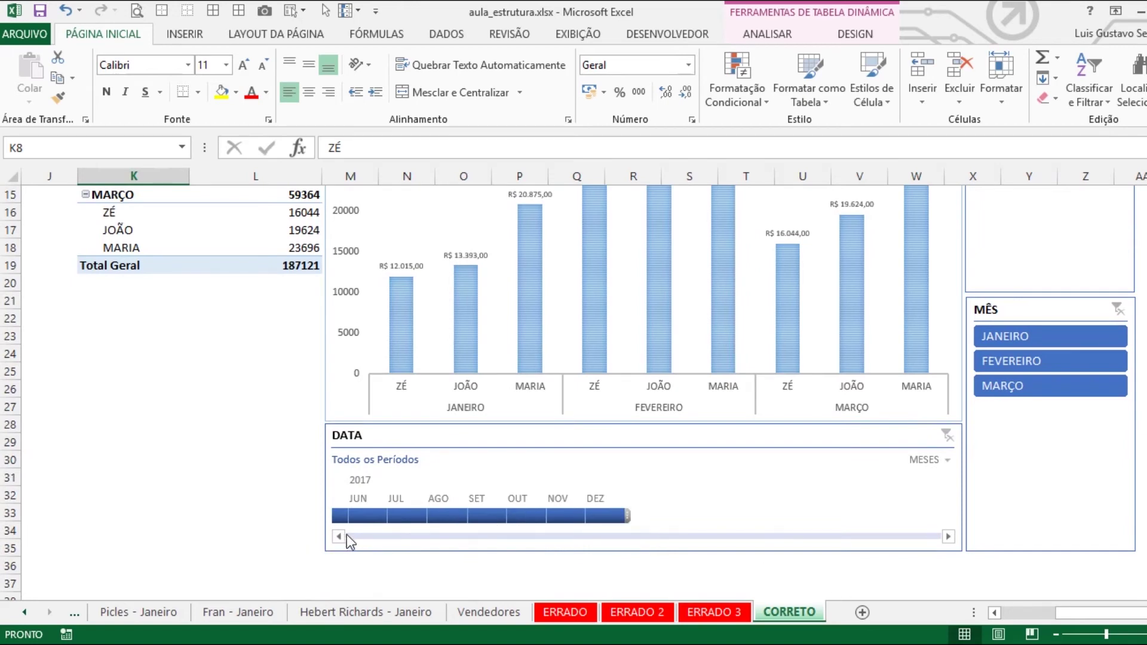
pyautogui.moveTo(486, 519); pyautogui.dragTo(696, 521)
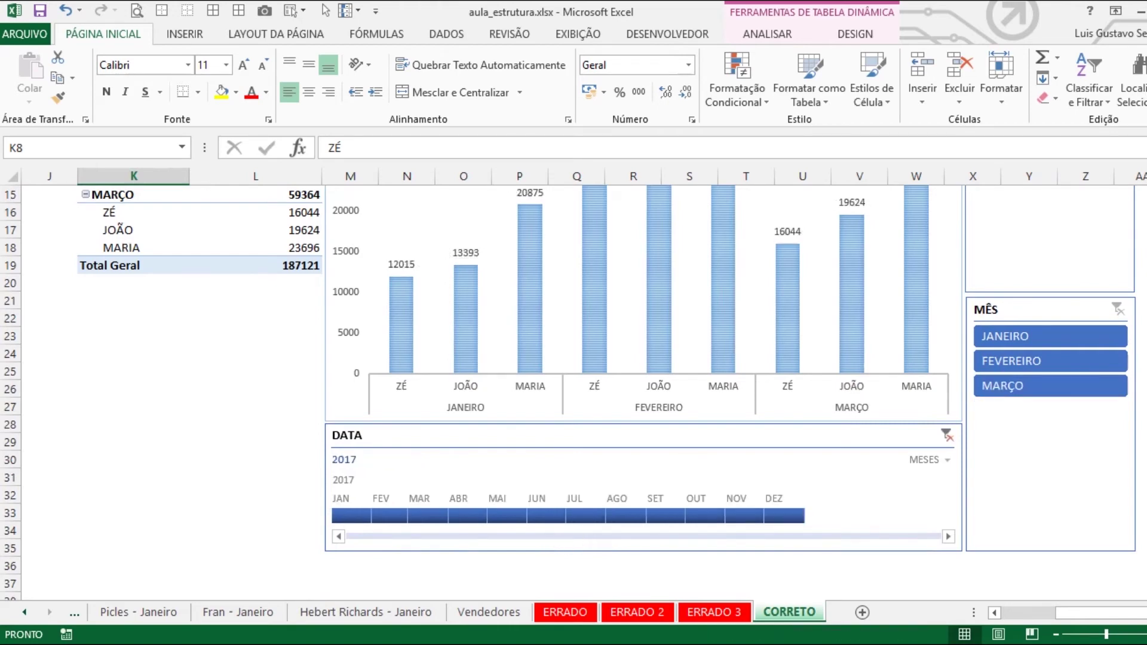
pyautogui.scroll(3, 1126, 375)
pyautogui.scroll(-1, 1127, 375)
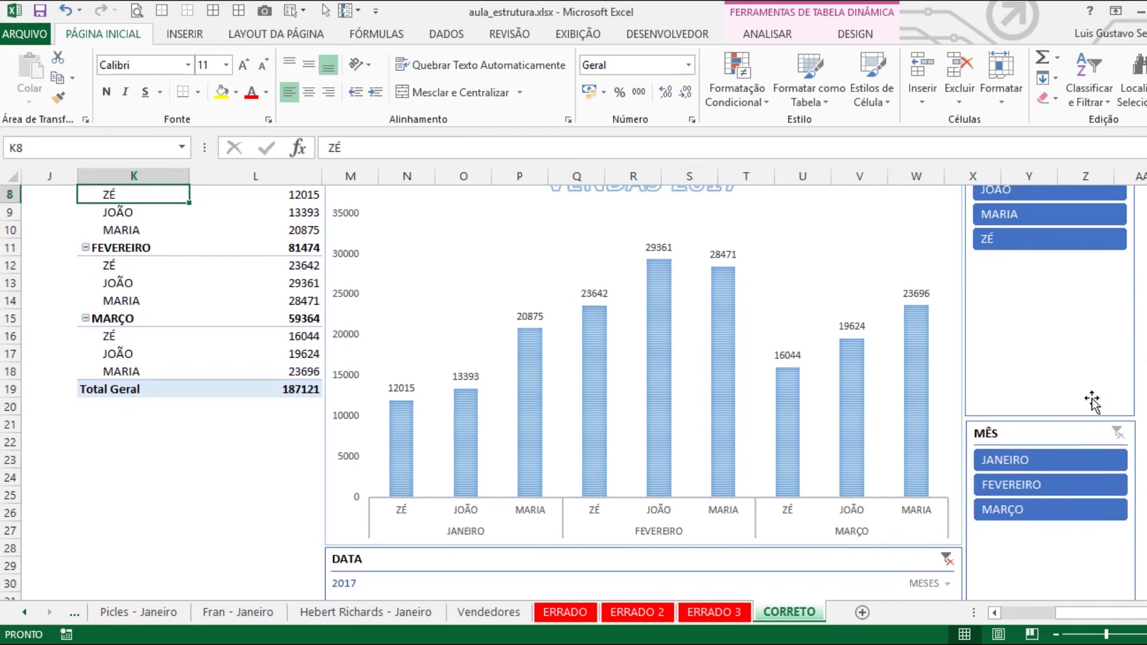
# - Filter the sales chart by JANEIRO, FEVEREIRO, MARÇO, FEVEREIRO with MARÇO, and finally JANEIRO using the MÊS slicer
pyautogui.click(1017, 460)
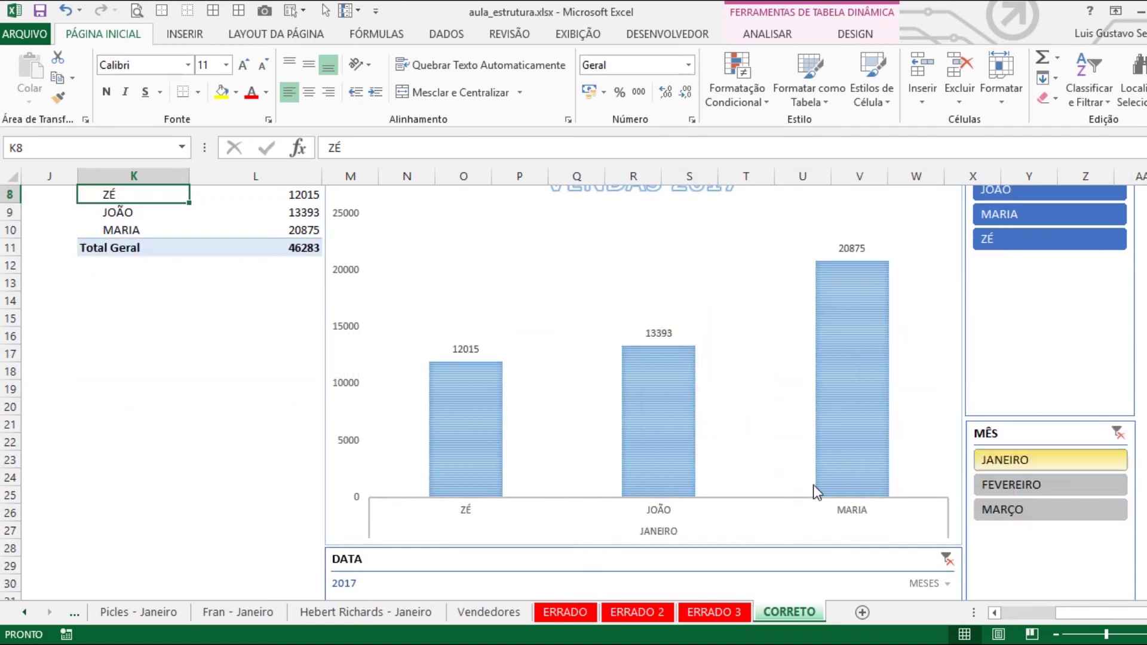
pyautogui.click(1038, 485)
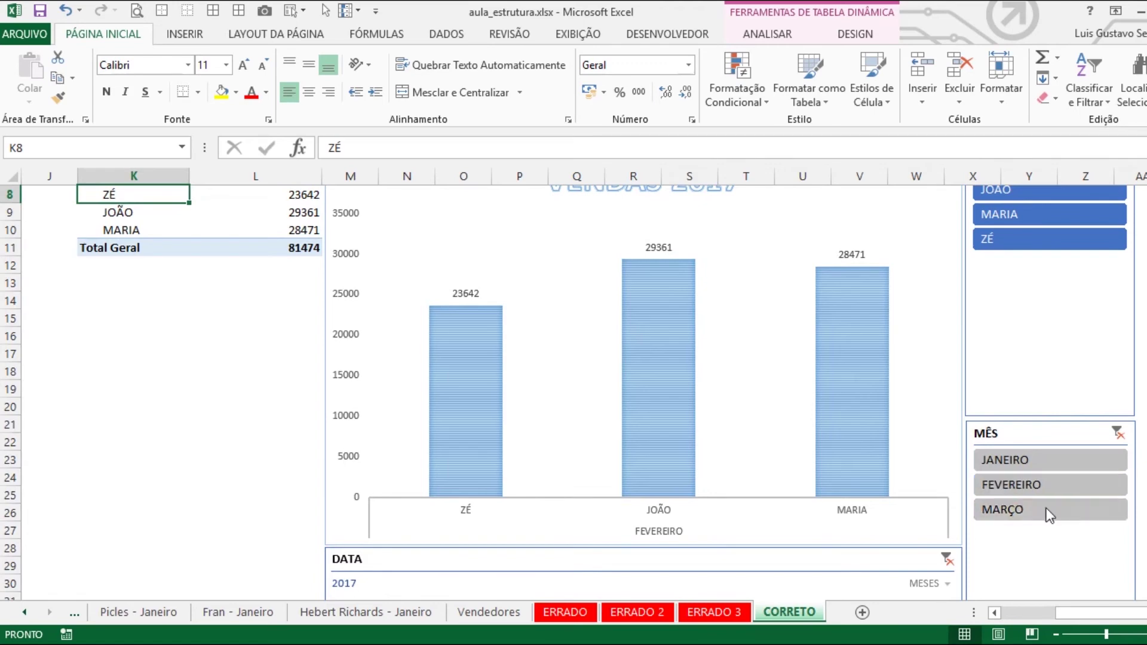
pyautogui.click(1047, 515)
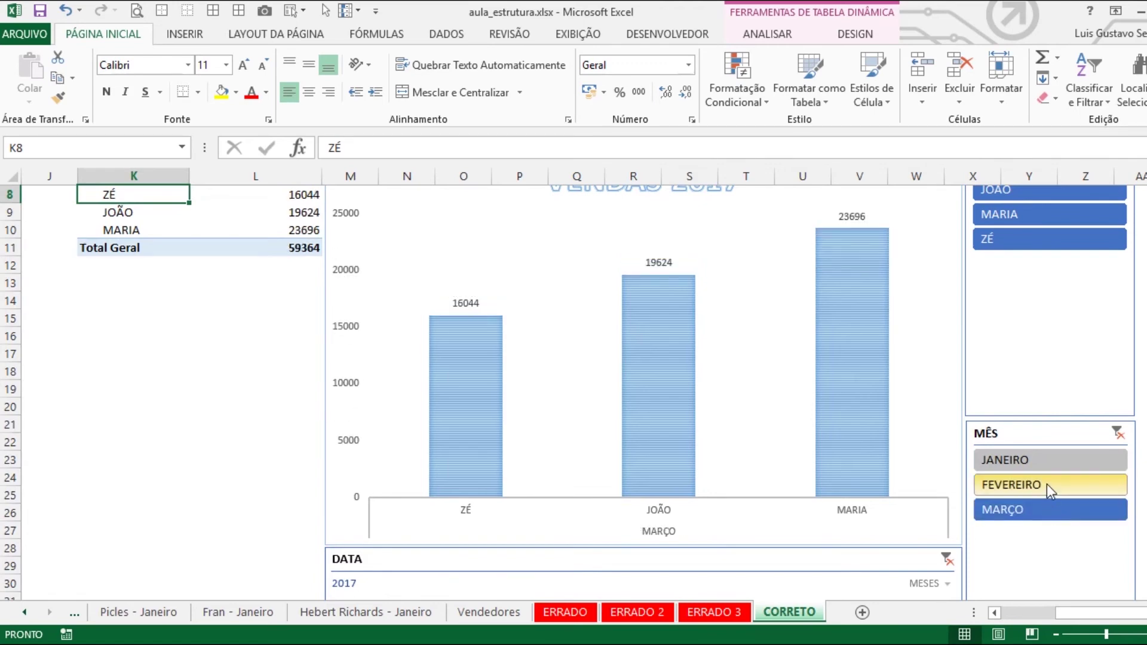
pyautogui.keyDown('ctrl'); pyautogui.click(1047, 484); pyautogui.keyUp('ctrl')
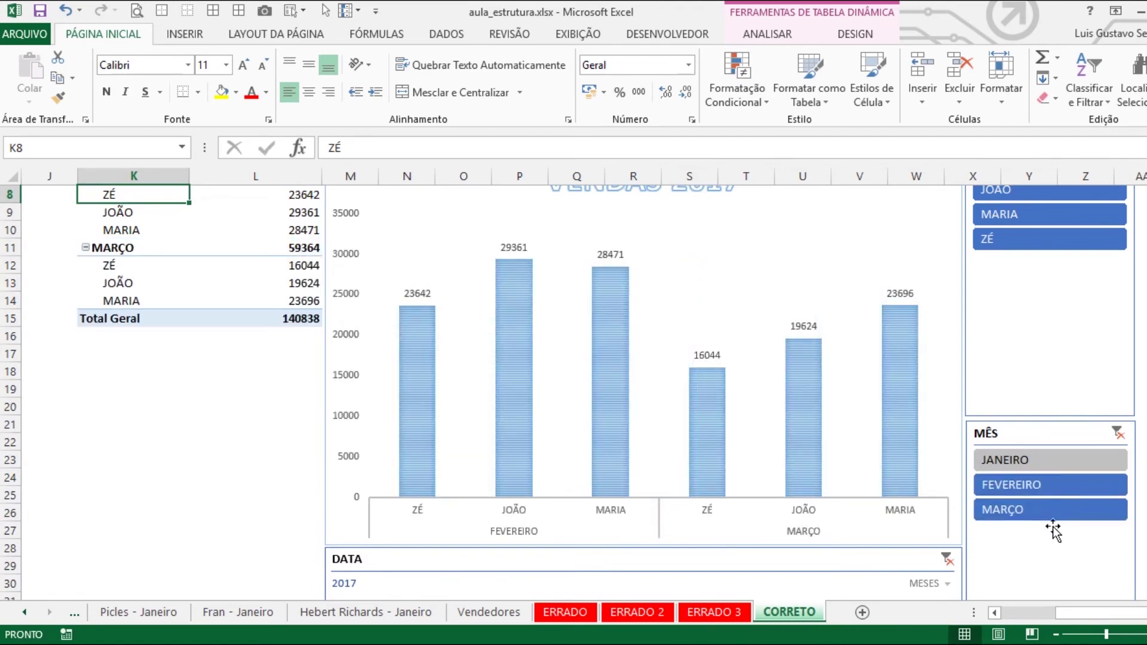
pyautogui.click(1044, 466)
# - Filter the January sales to the second and third salespeople one at a time, and clear the MÊS and VENDEDOR slicer filters
pyautogui.click(1039, 215)
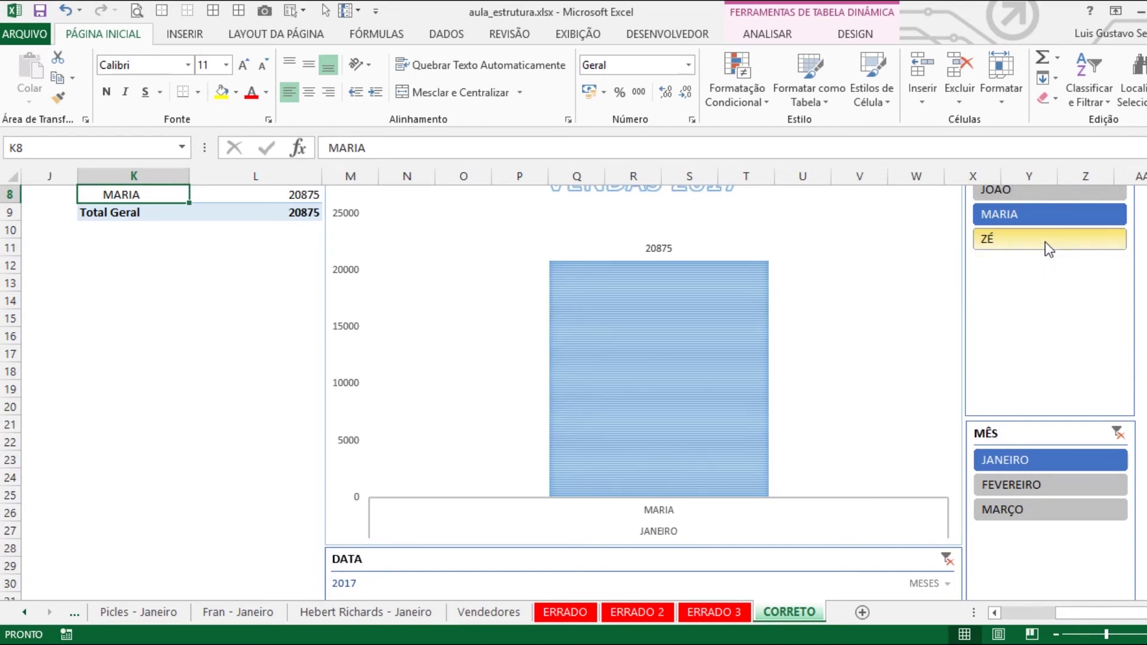
pyautogui.click(1080, 239)
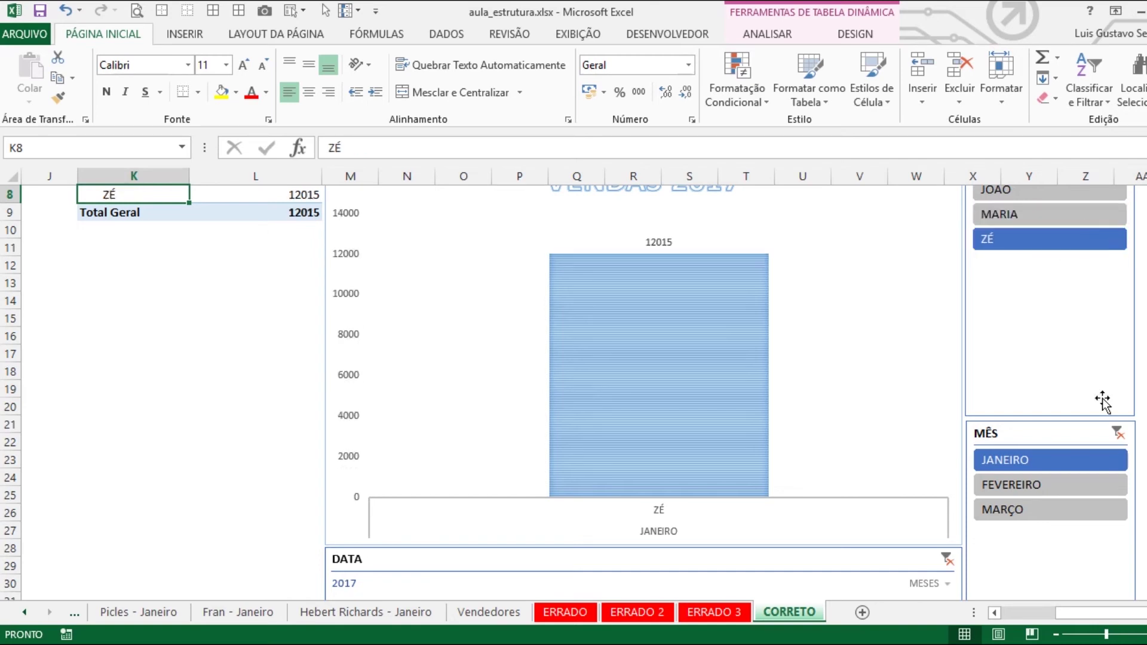
pyautogui.click(1117, 434)
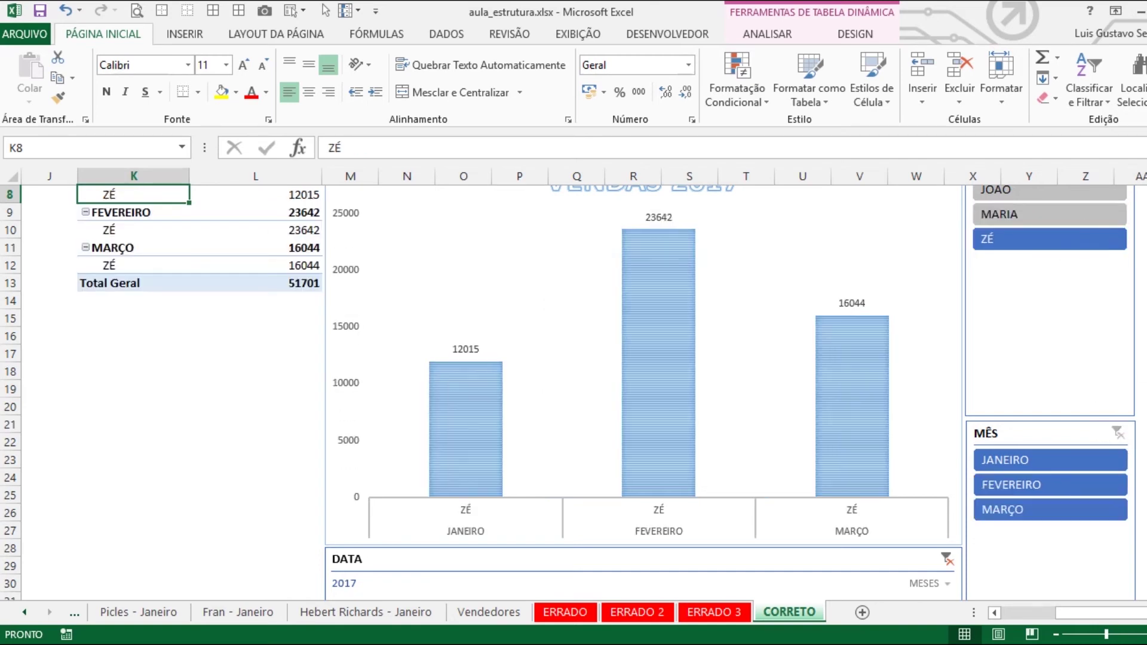
pyautogui.scroll(2, 1116, 434)
pyautogui.click(1116, 284)
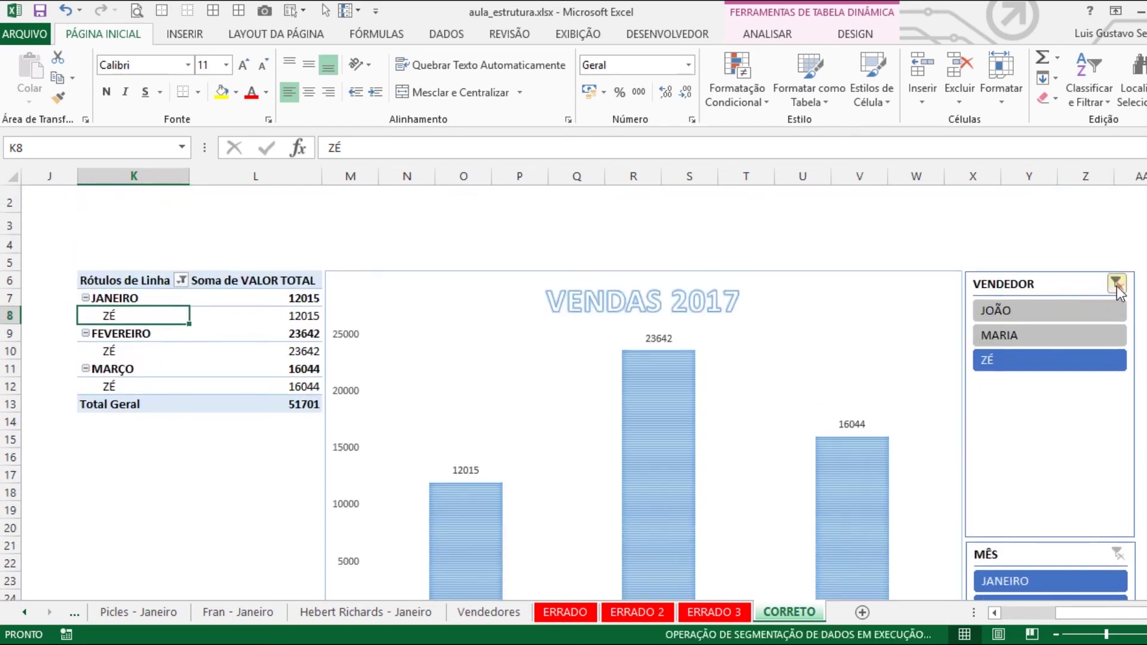
# - Limit the DATA timeline to January 2017 and return to the VENDAS 2017 chart
pyautogui.scroll(-3, 593, 525)
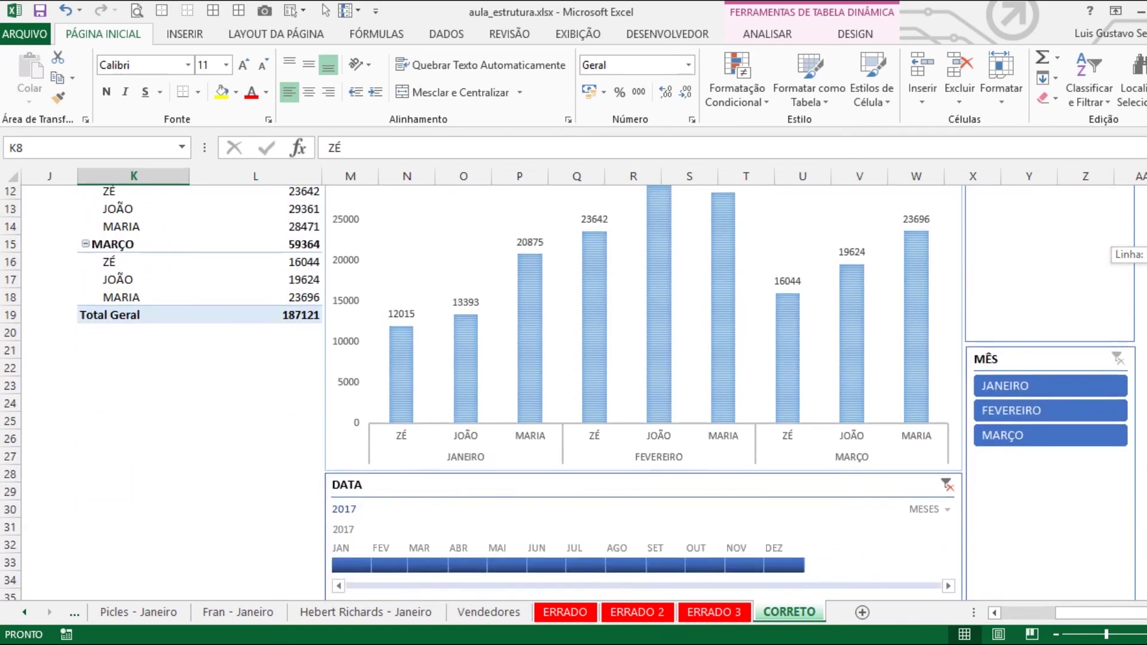
pyautogui.click(350, 568)
pyautogui.moveTo(372, 569); pyautogui.dragTo(344, 569)
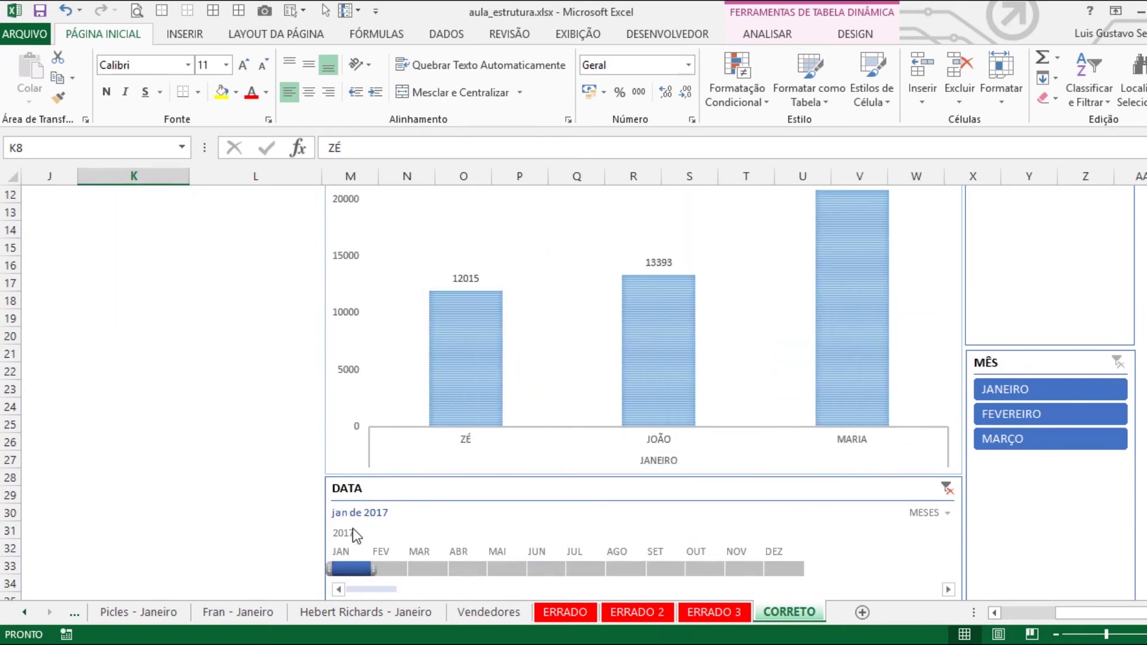
pyautogui.moveTo(1142, 302); pyautogui.dragTo(1142, 304)
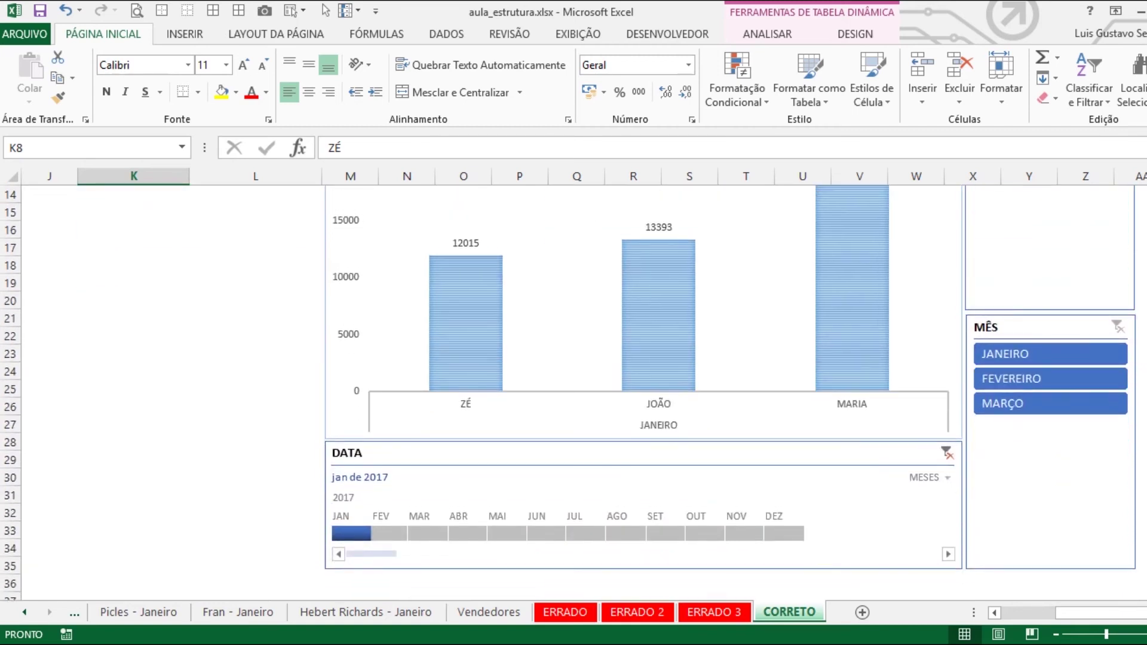
pyautogui.moveTo(1142, 304); pyautogui.dragTo(1142, 301)
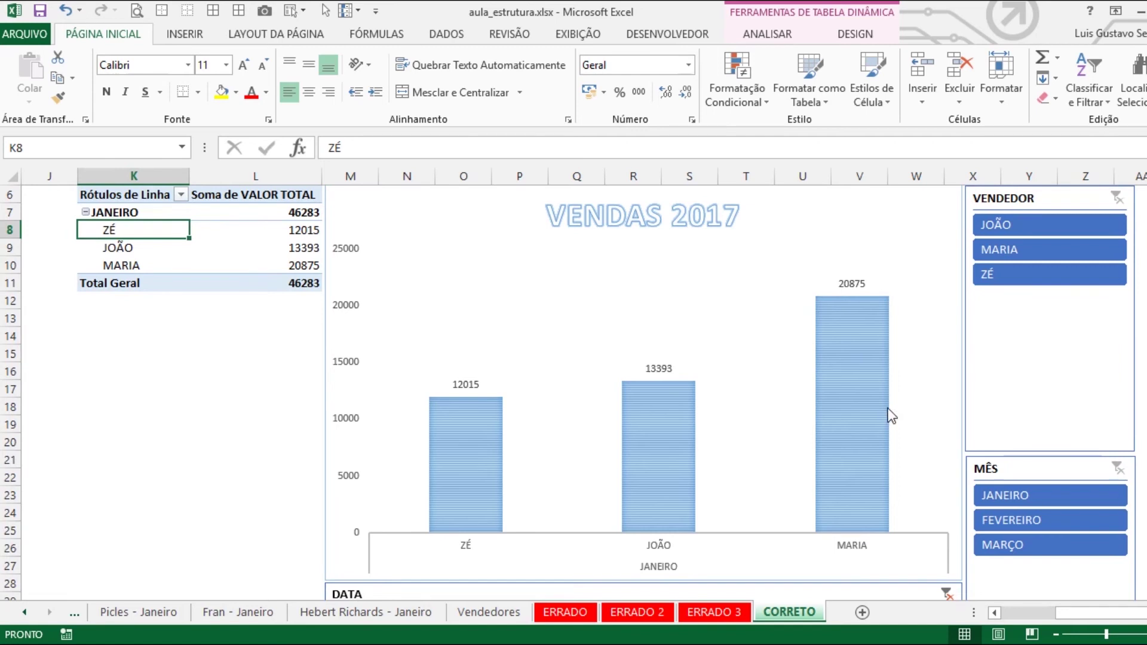
# - Filter the January 2017 chart to the second and first salespeople in turn, and clear the VENDEDOR slicer filter
pyautogui.click(1037, 256)
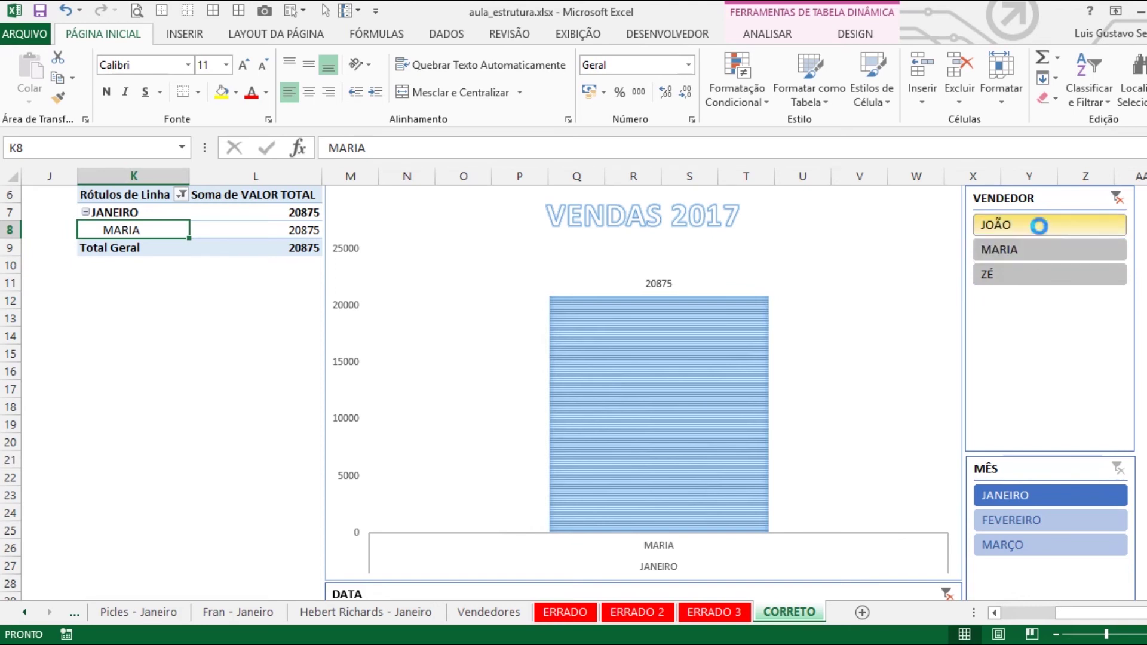
pyautogui.click(1039, 228)
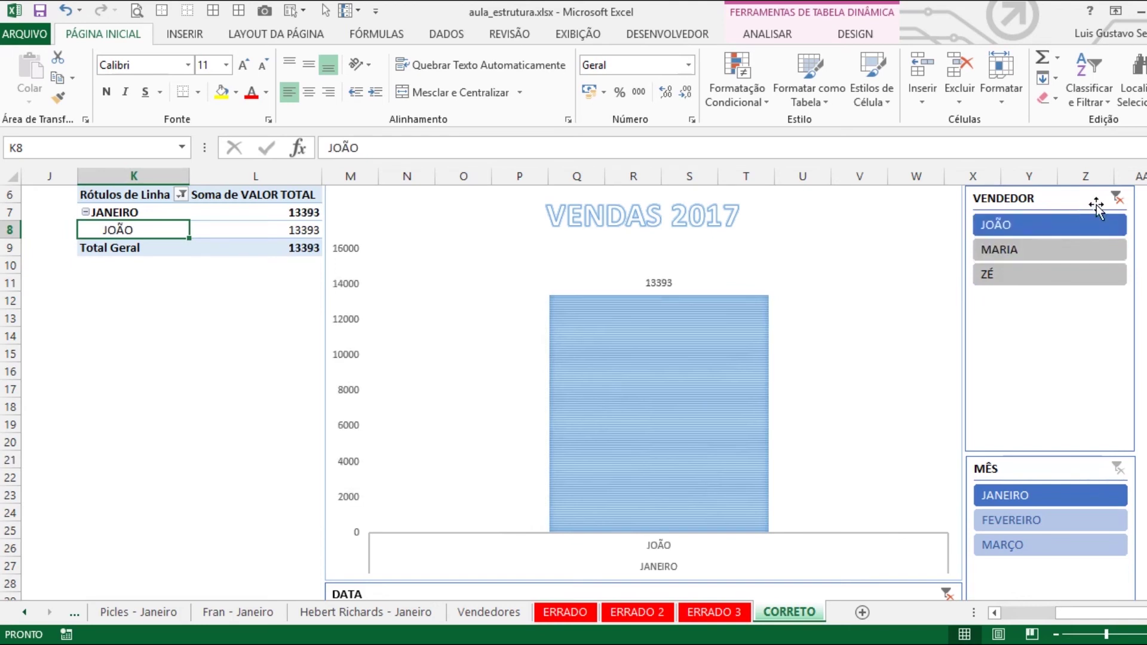
pyautogui.click(1114, 200)
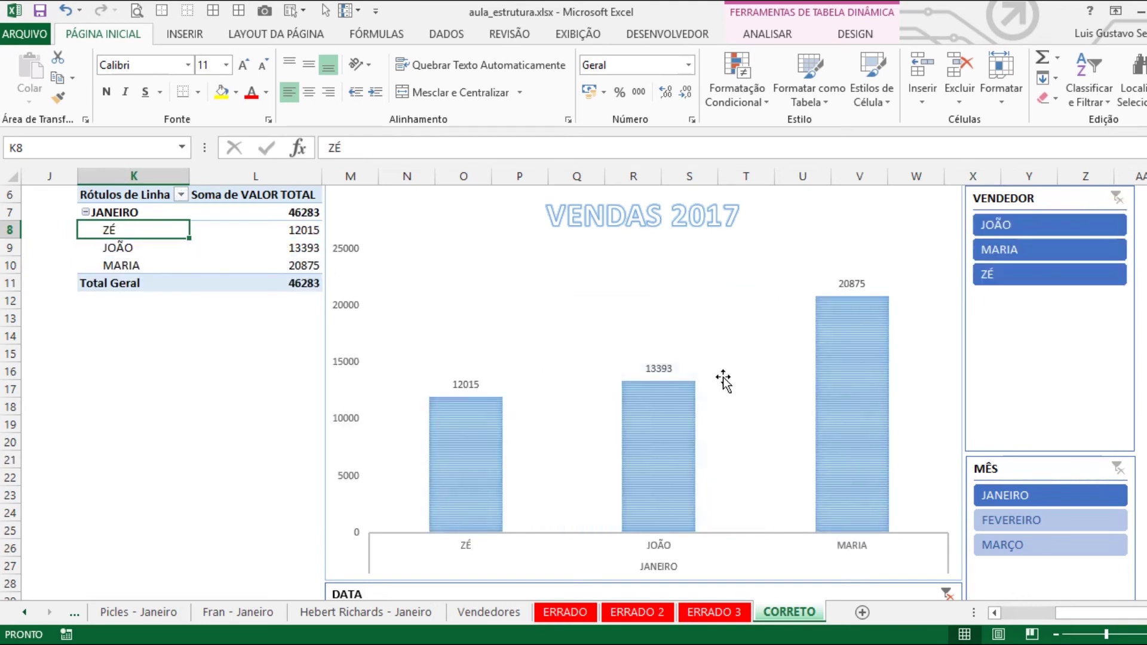
# - Move to cell K4 above the pivot table, and try filtering the MÊS slicer to FEVEREIRO before undoing that filter
pyautogui.moveTo(655, 421)
pyautogui.press('Down')
pyautogui.press('Up')
pyautogui.press('Up')
pyautogui.press('Up')
pyautogui.press('Up')
pyautogui.press('Up')
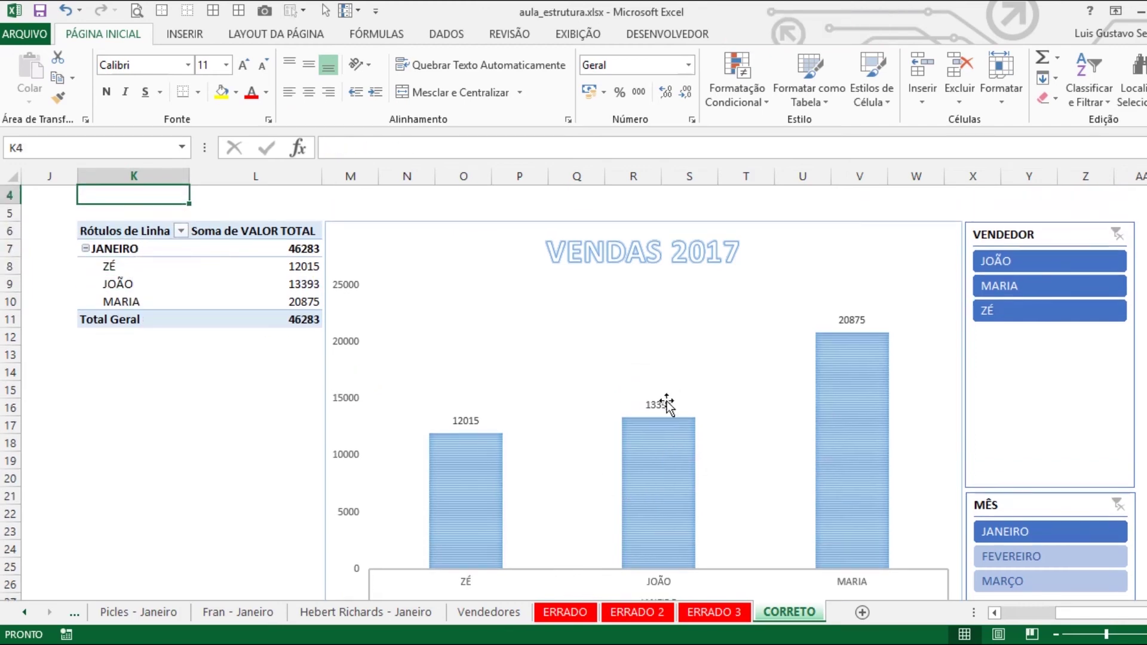
pyautogui.click(1069, 553)
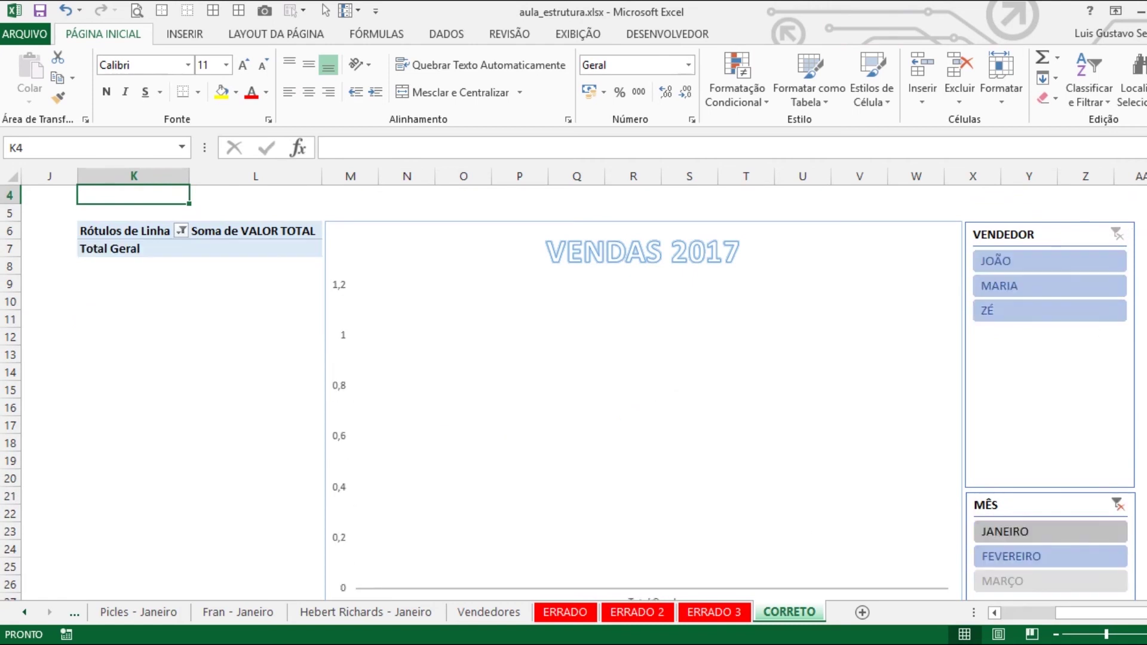
pyautogui.hotkey('ctrl', 'z')
# - Clear the DATA timeline filter to include all dates in the pivot table and chart
pyautogui.scroll(-1, 1117, 359)
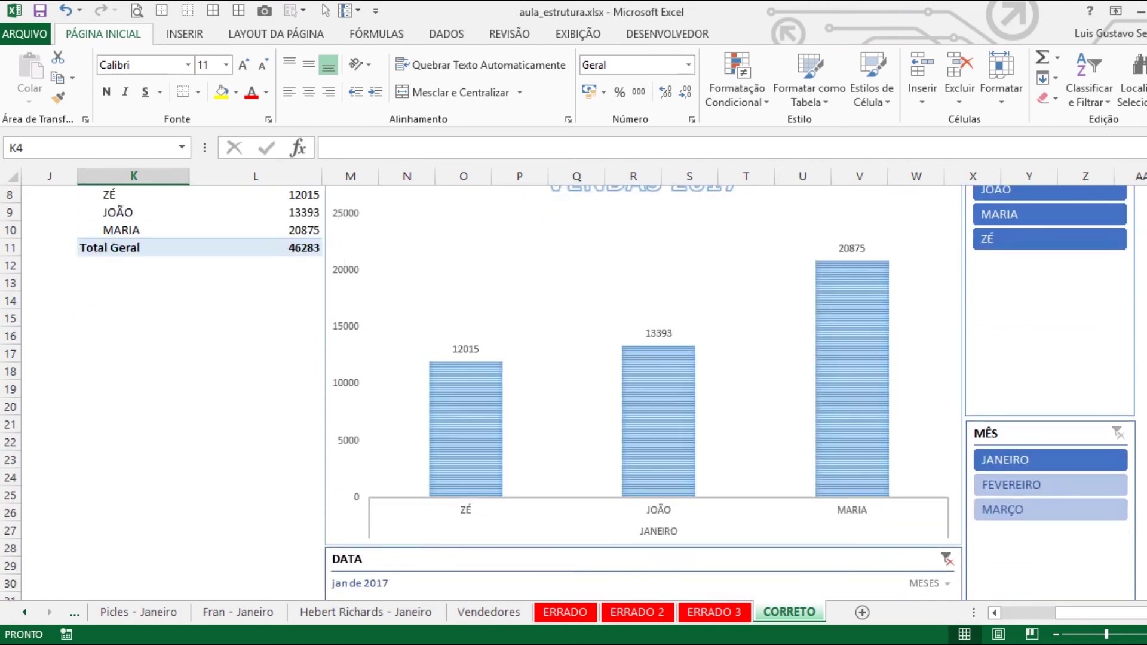
pyautogui.scroll(-3, 573, 388)
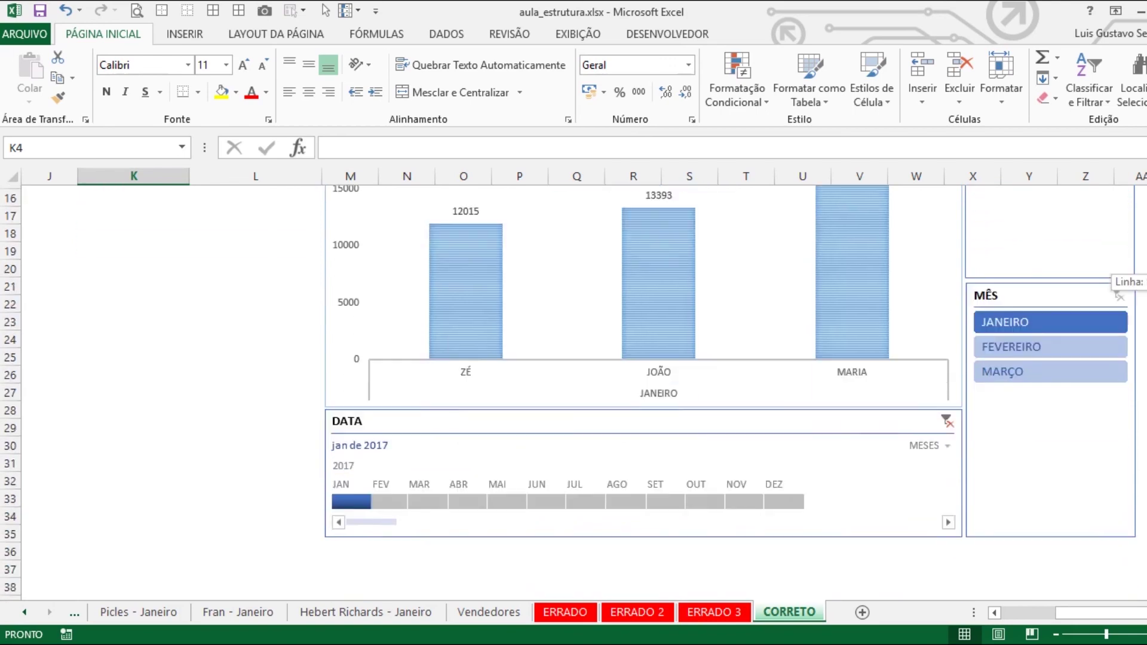
pyautogui.click(948, 420)
pyautogui.moveTo(1142, 341); pyautogui.dragTo(1142, 340)
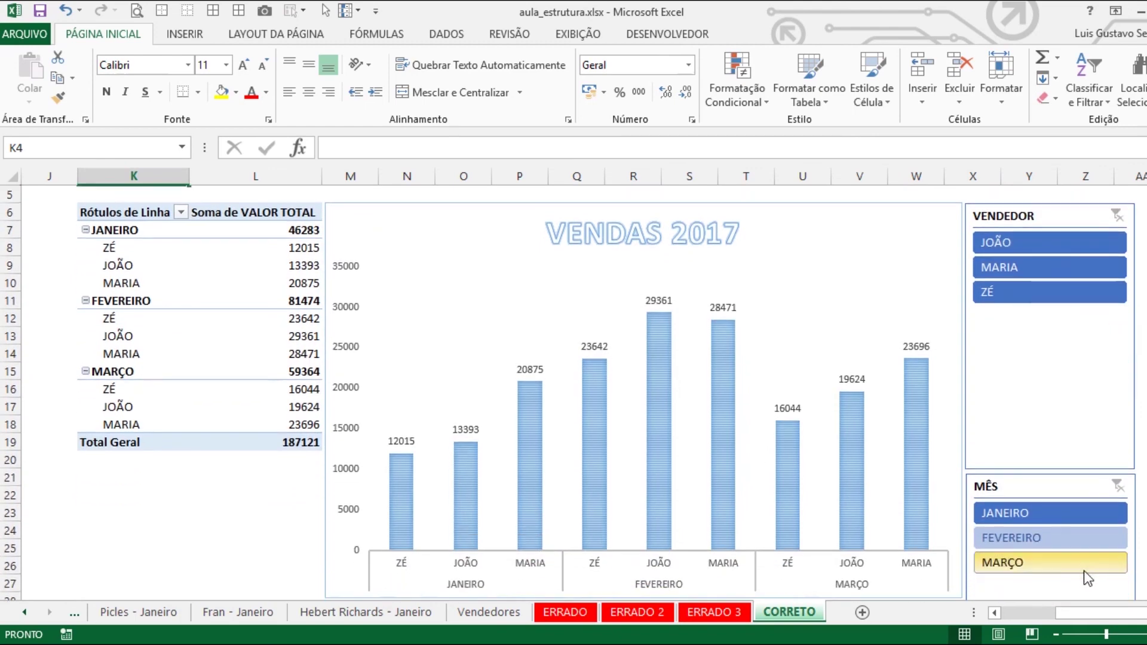
# - Return to the RELATÓRIO DE VENDAS table and examine where the DATA column changes from January to February in rows 13 and 14
pyautogui.moveTo(1097, 612); pyautogui.dragTo(1027, 610)
pyautogui.scroll(2, 403, 400)
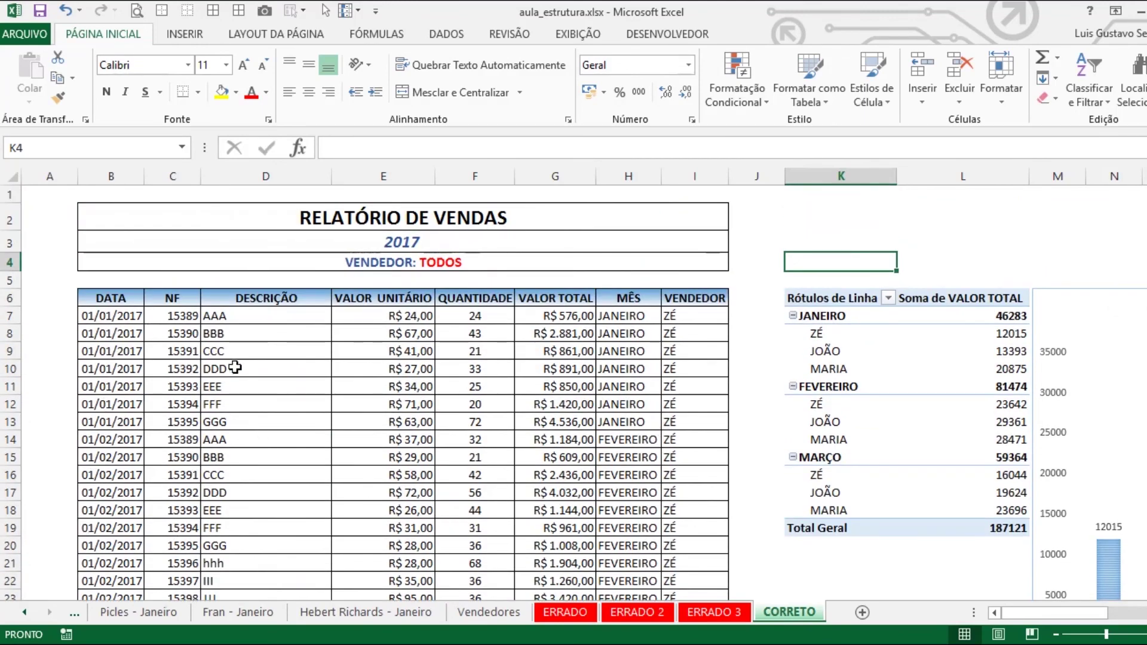
pyautogui.moveTo(124, 339); pyautogui.dragTo(120, 459)
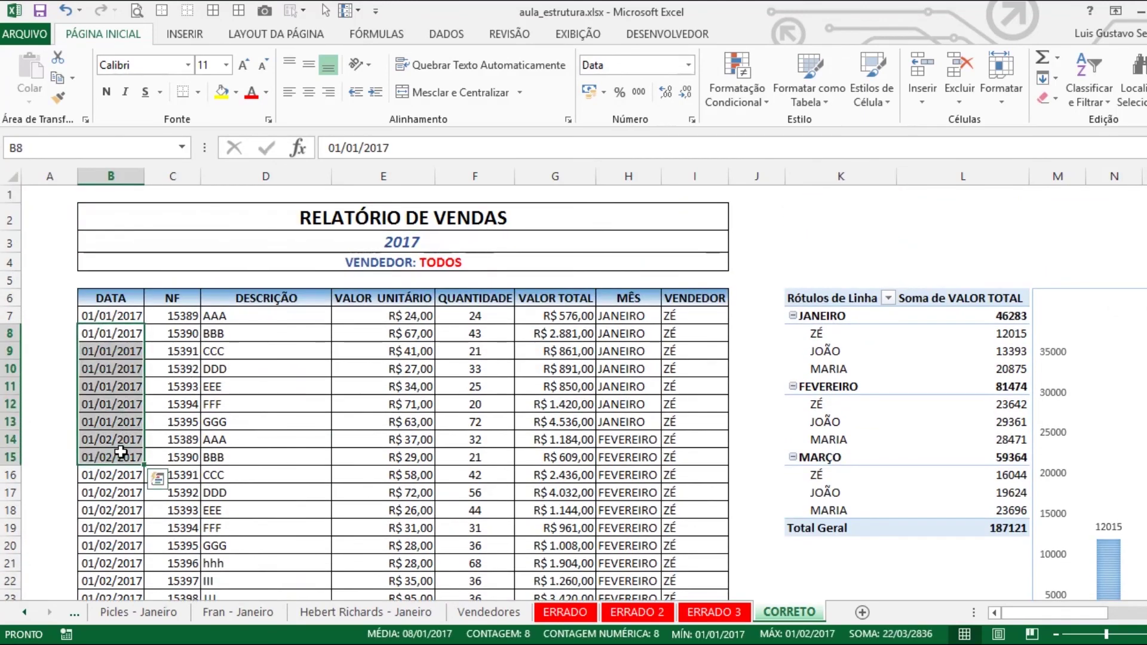
pyautogui.click(112, 445)
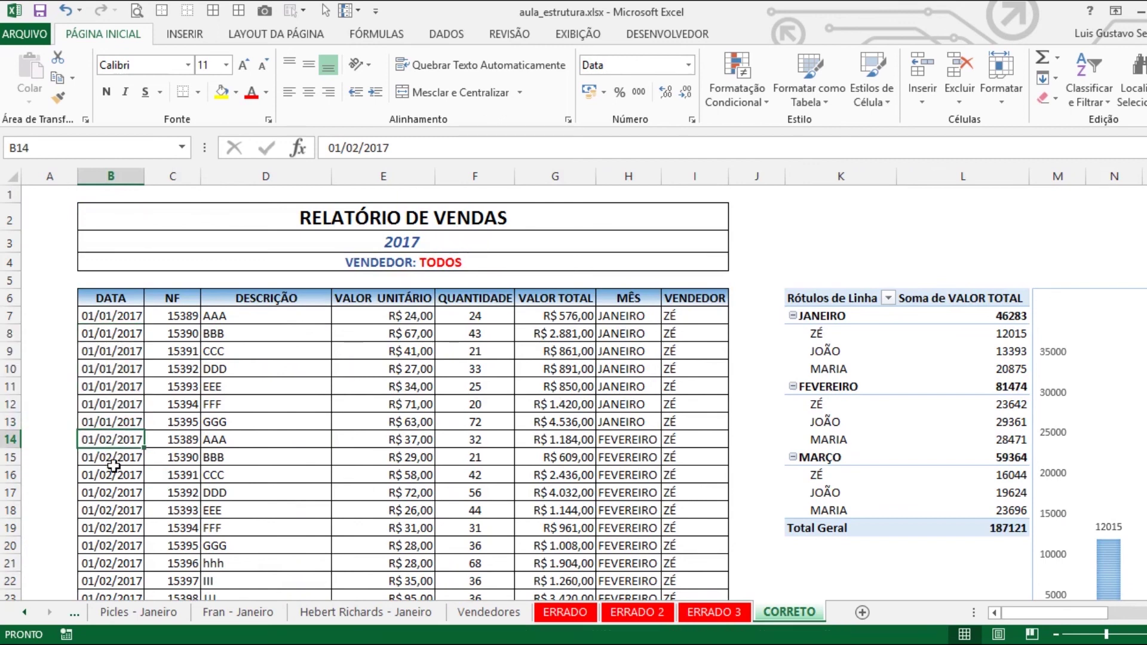
pyautogui.click(117, 421)
pyautogui.click(116, 442)
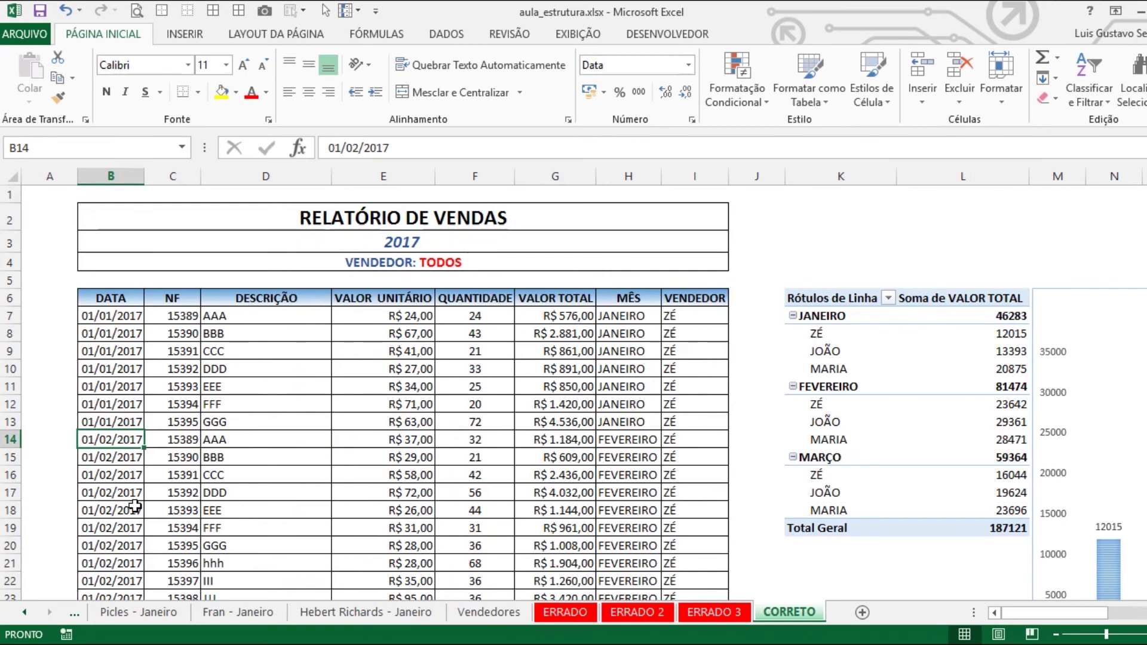
# - Select cell K10, the last salesperson listed under JANEIRO in the pivot table
pyautogui.click(849, 355)
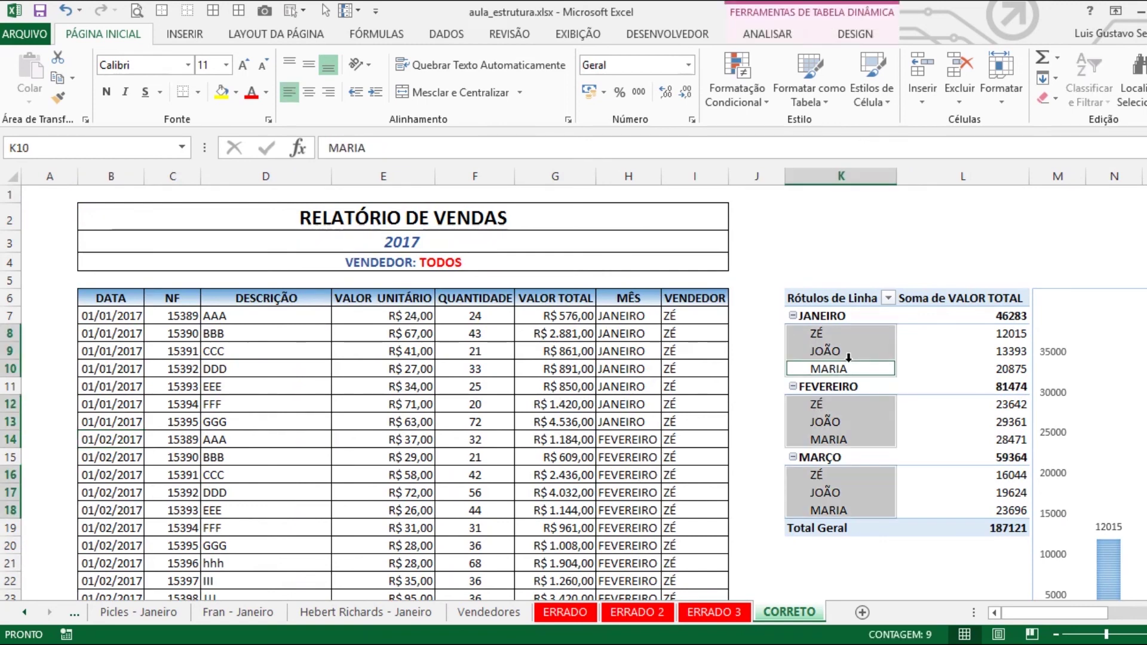
pyautogui.click(843, 369)
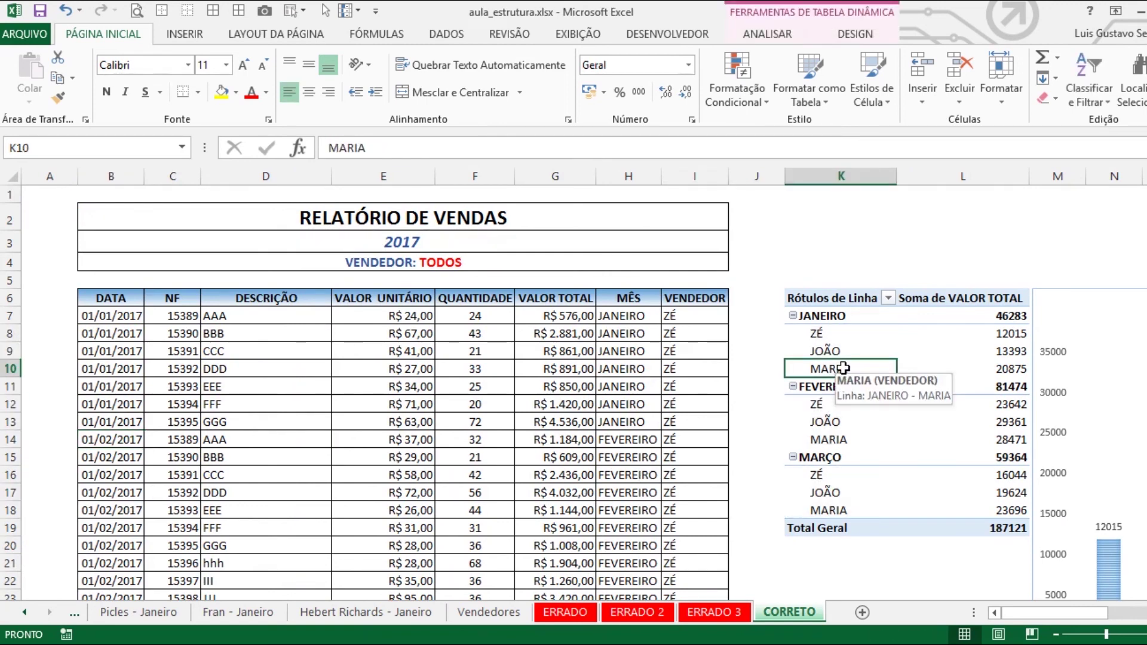